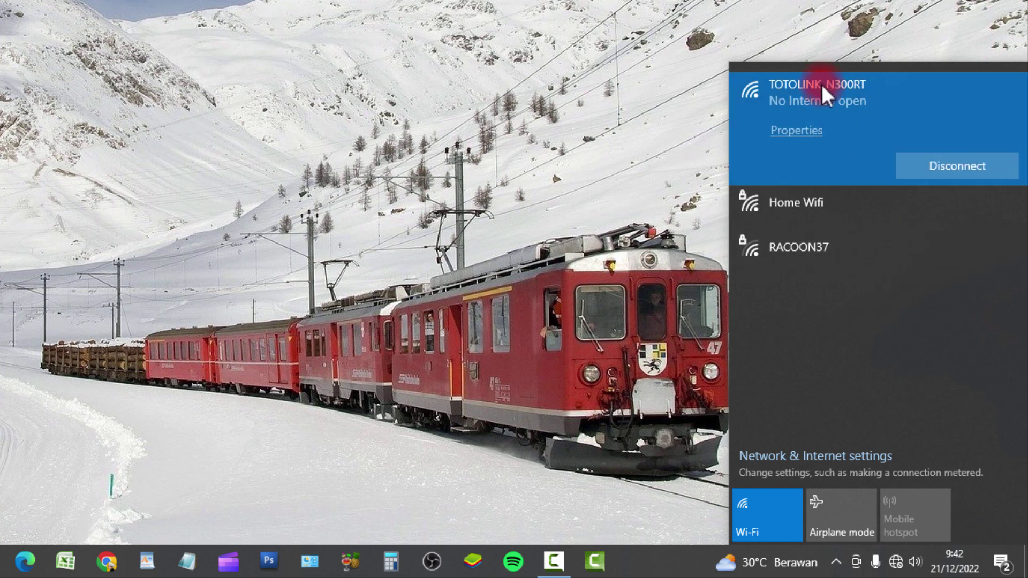
Load the router admin page at 192.168.1.1 in Chrome
click(414, 315)
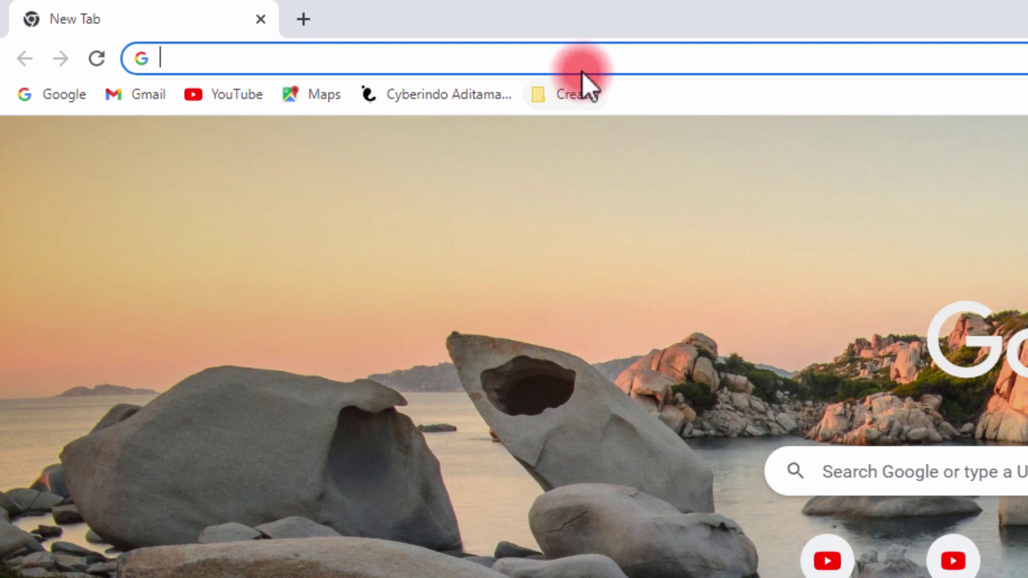
click(574, 53)
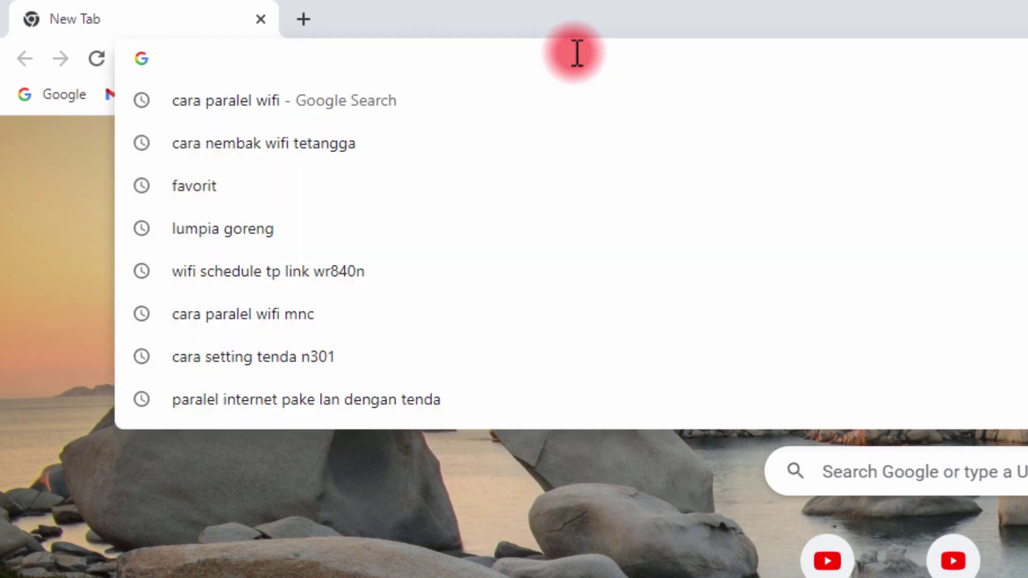
text(192.1)
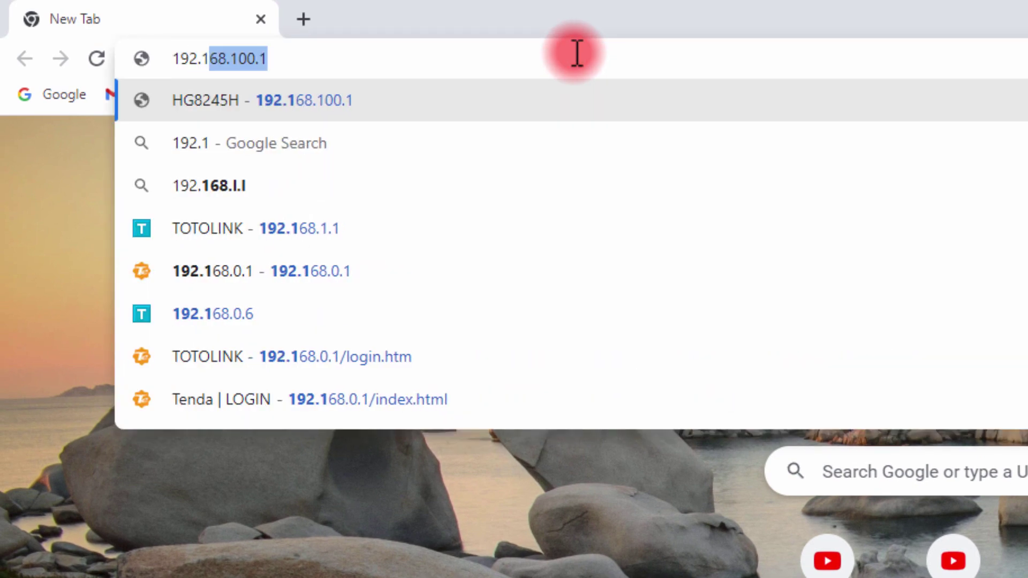
text(68.1.1)
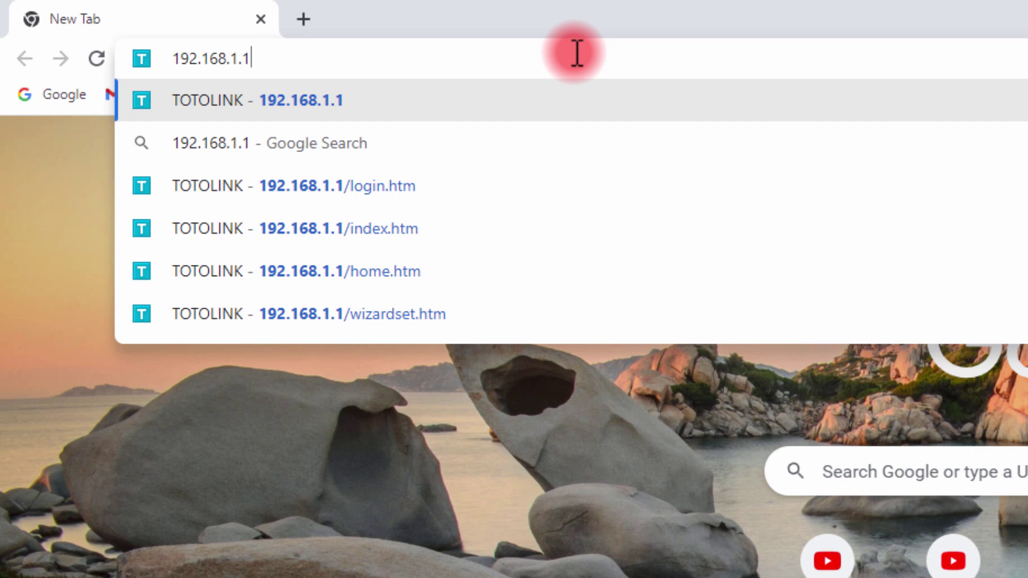
key(Return)
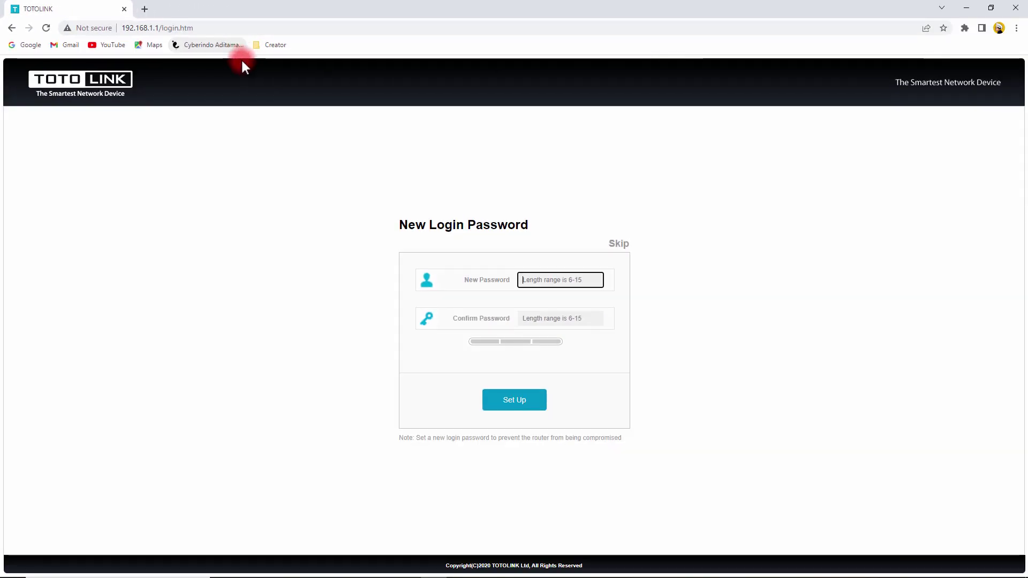
Open itotolink.net in a second tab
click(145, 9)
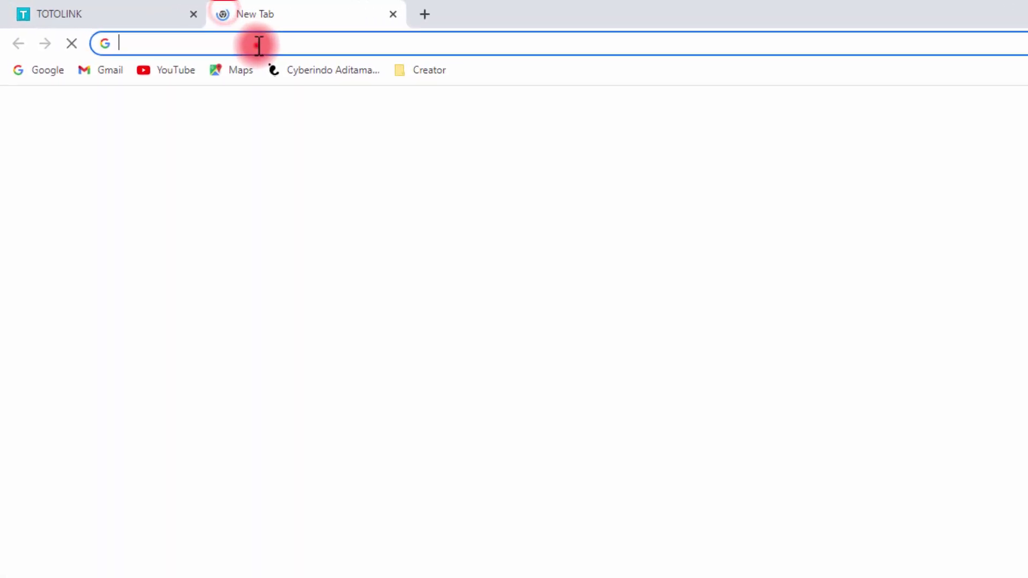
click(259, 45)
text(it)
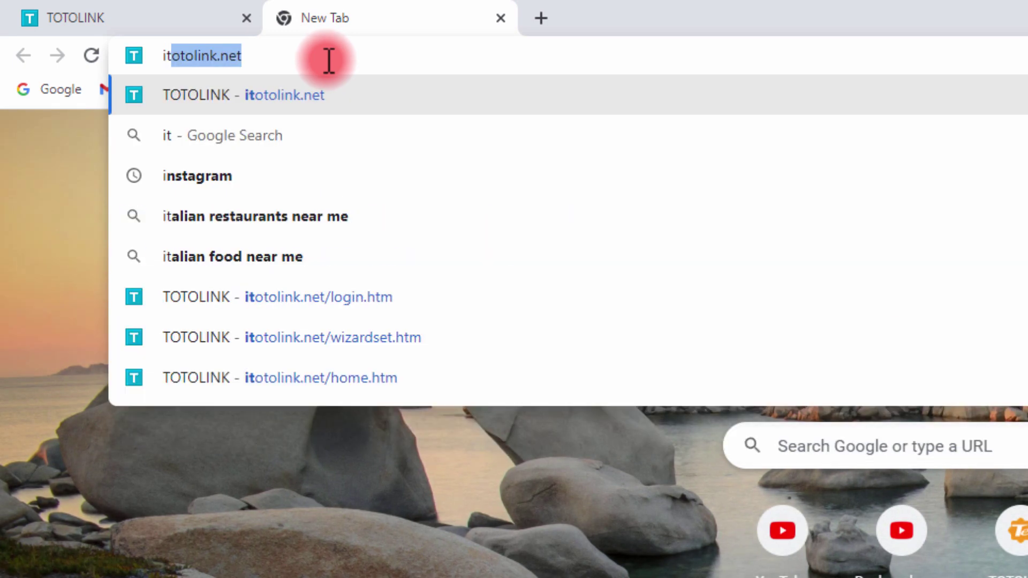
key(Right)
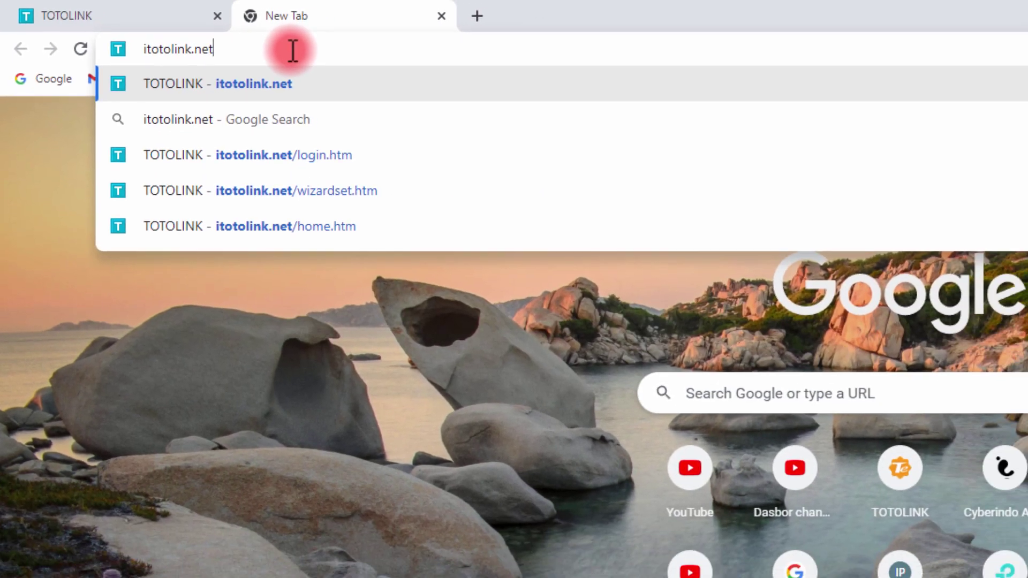
key(Return)
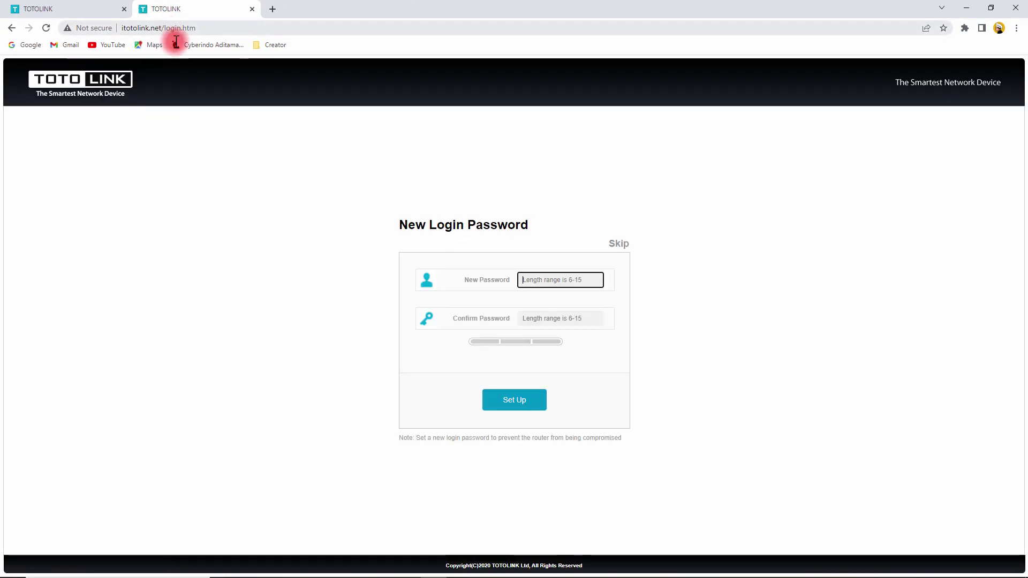
Compare the two TOTOLINK tabs, both showing the New Login Password form
click(736, 277)
click(89, 9)
click(166, 11)
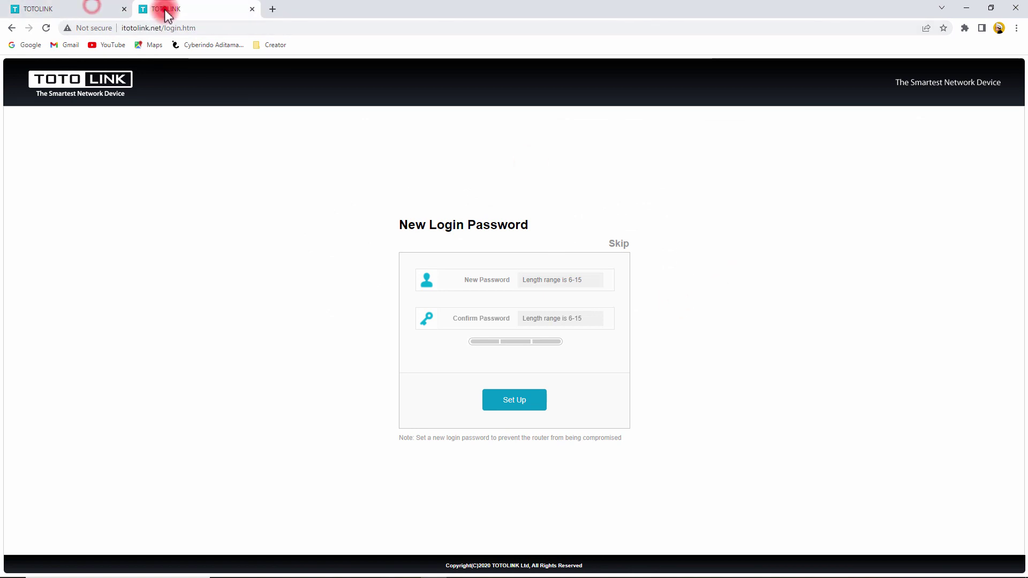
click(107, 8)
click(179, 9)
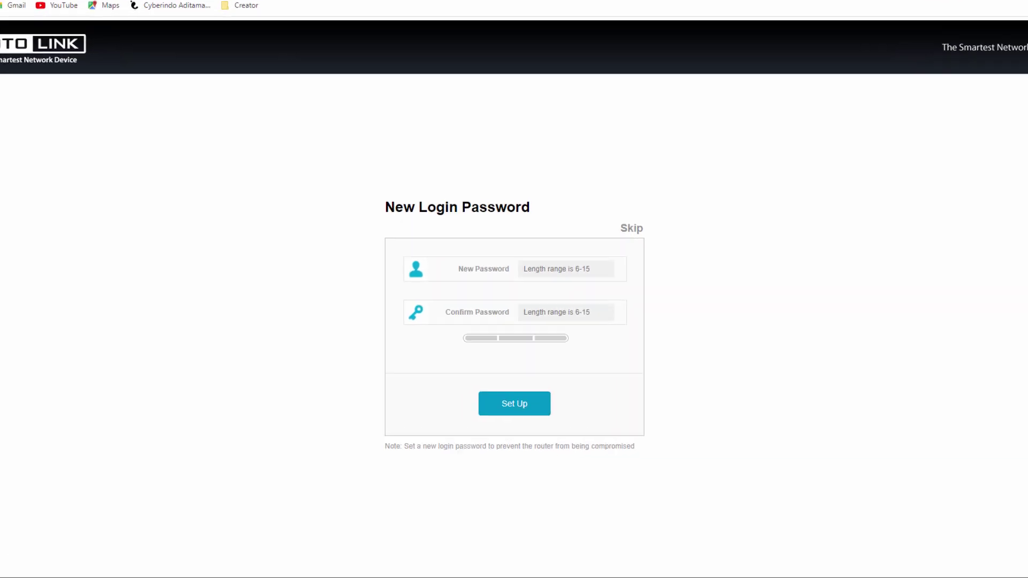
Enter and confirm a new router login password, then submit it with Set Up
click(120, 193)
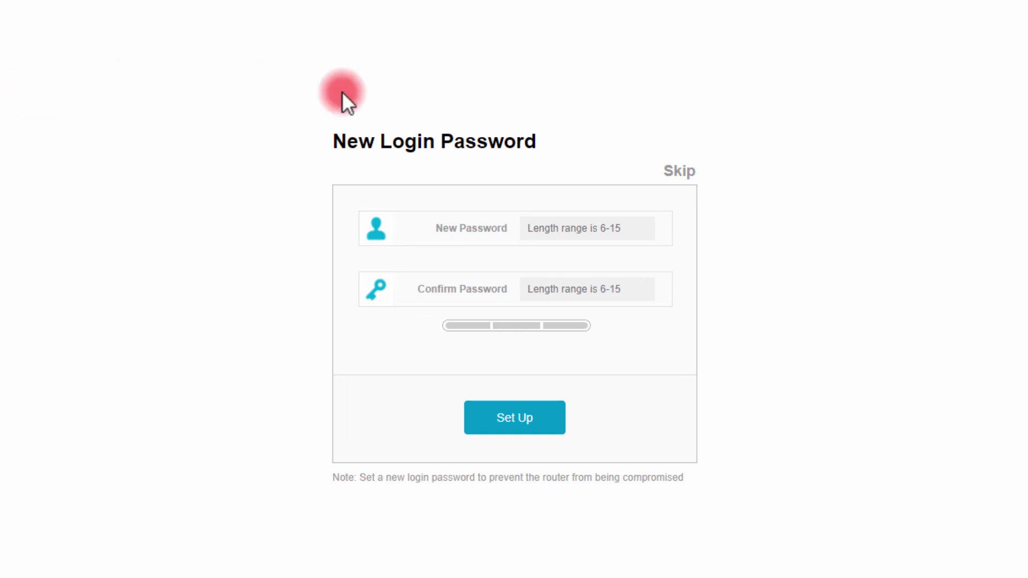
click(635, 222)
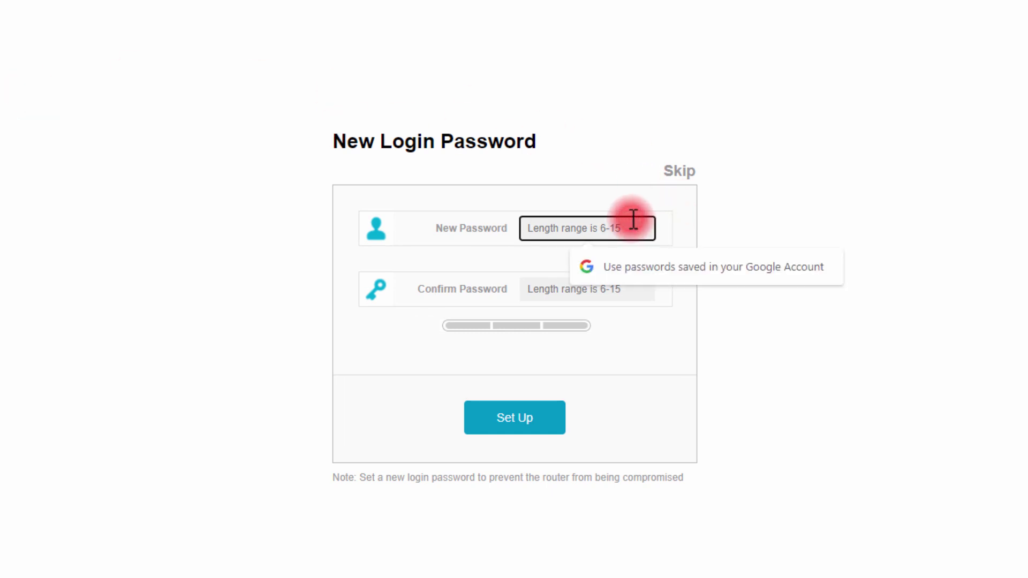
click(863, 207)
click(613, 223)
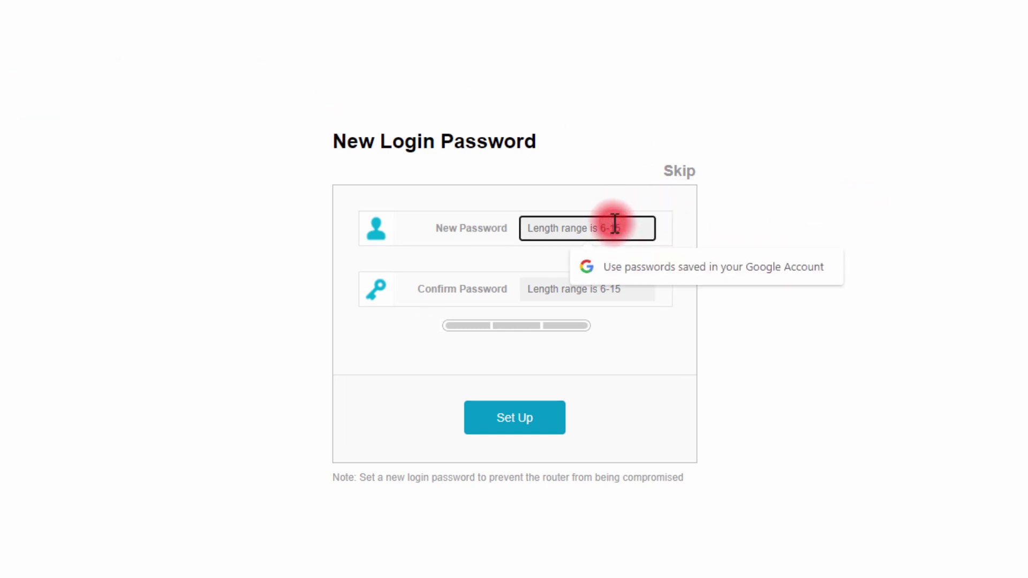
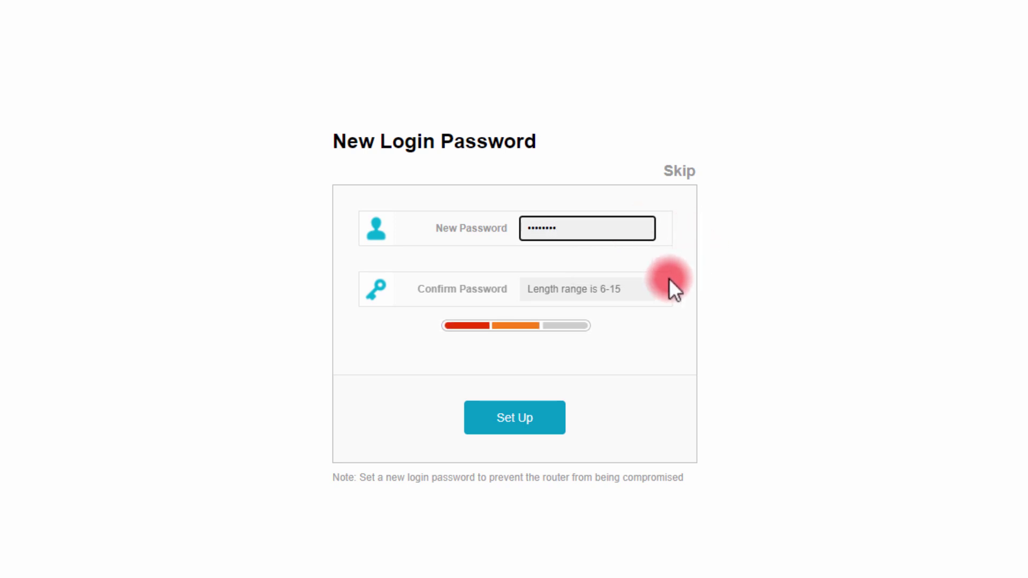
click(649, 289)
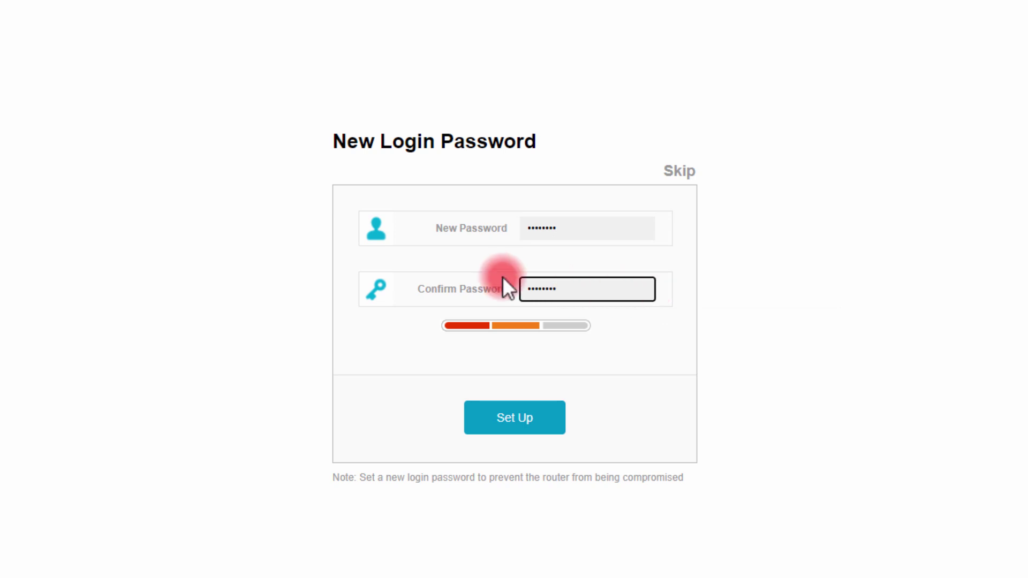
click(526, 418)
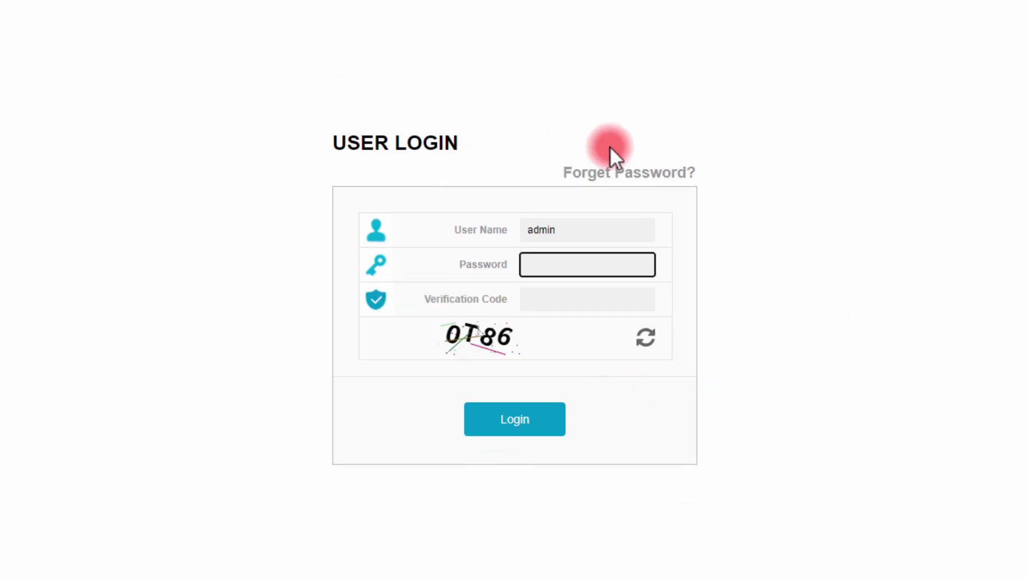
Log in with the router password and the verification code shown in the picture
click(574, 259)
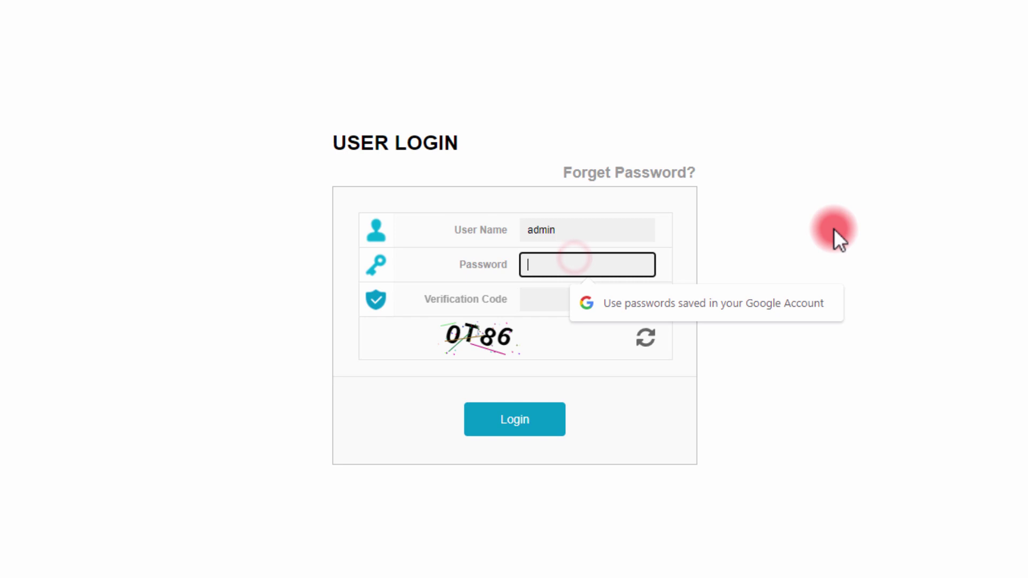
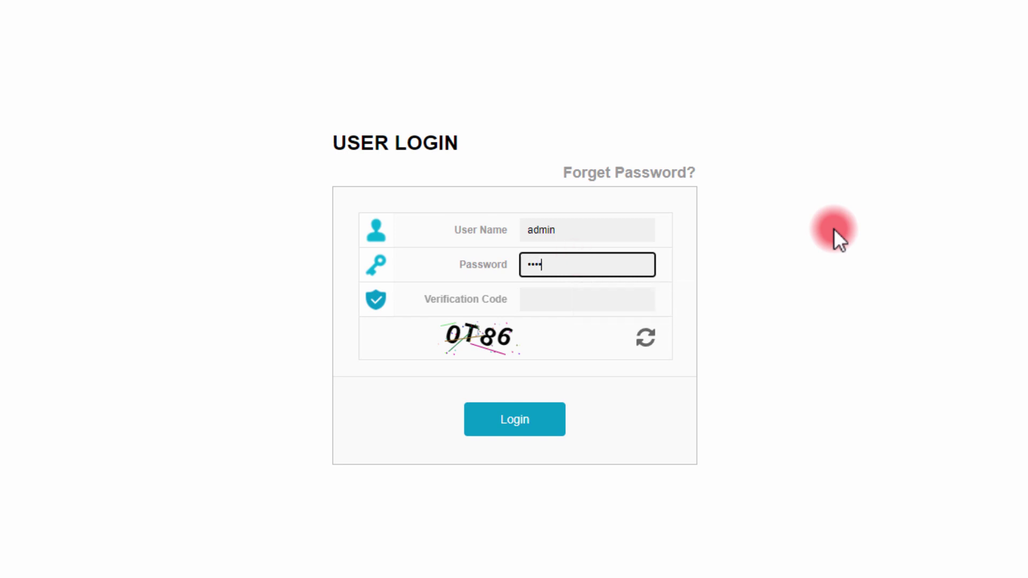
click(586, 301)
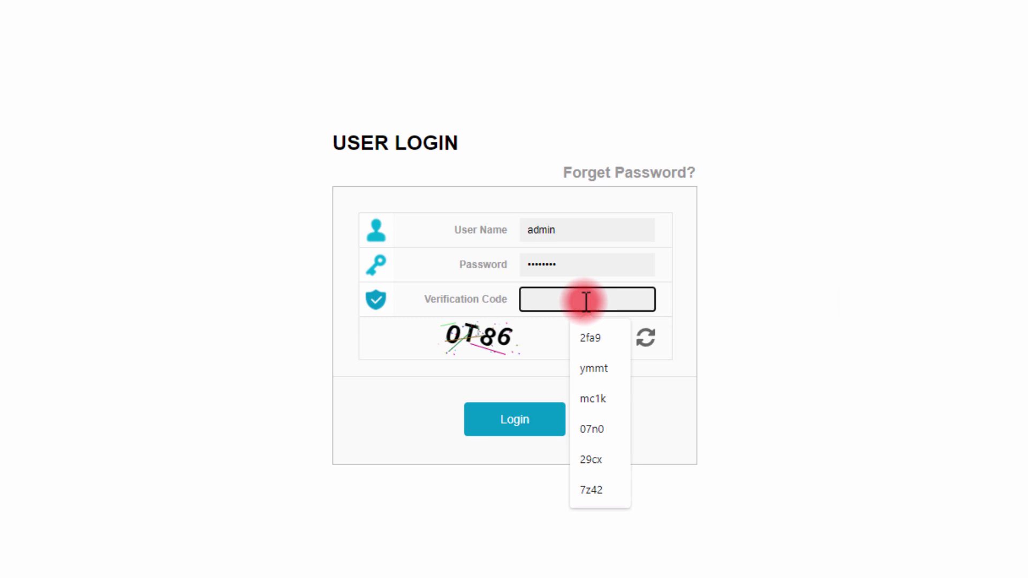
text(0t86)
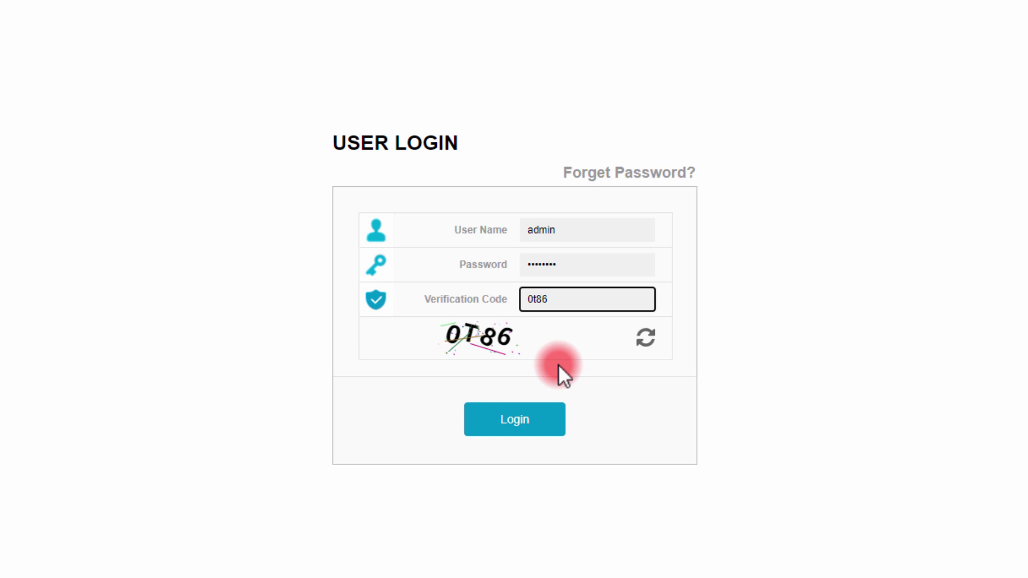
click(540, 421)
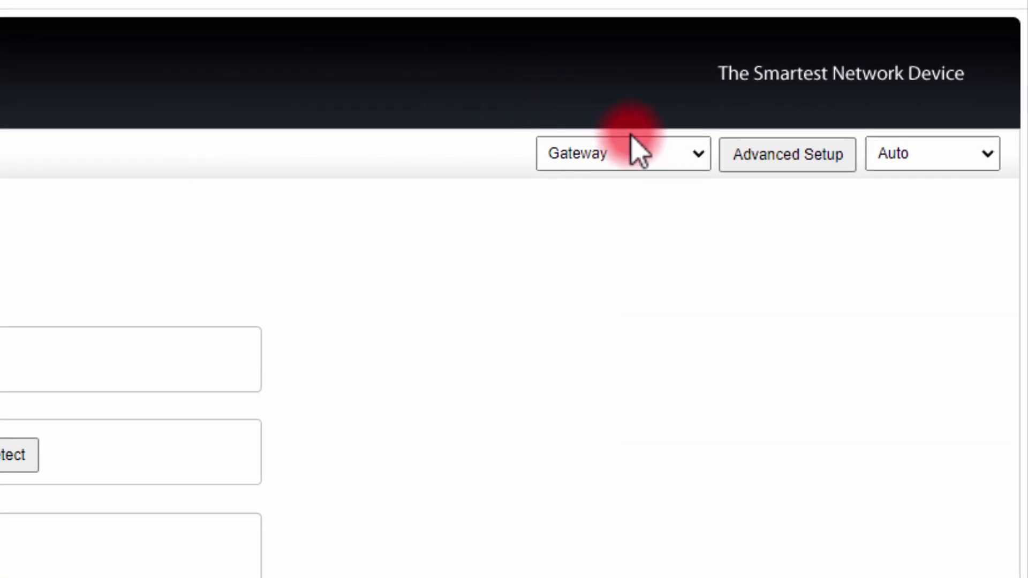
Select Repeater(Extender) as the router's operation mode
click(650, 155)
click(634, 199)
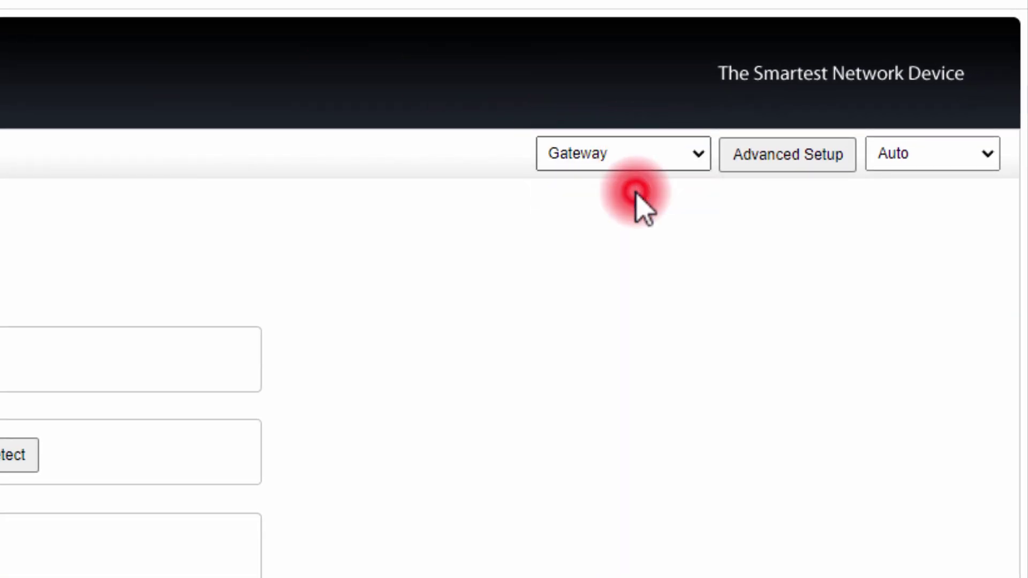
click(632, 165)
click(621, 308)
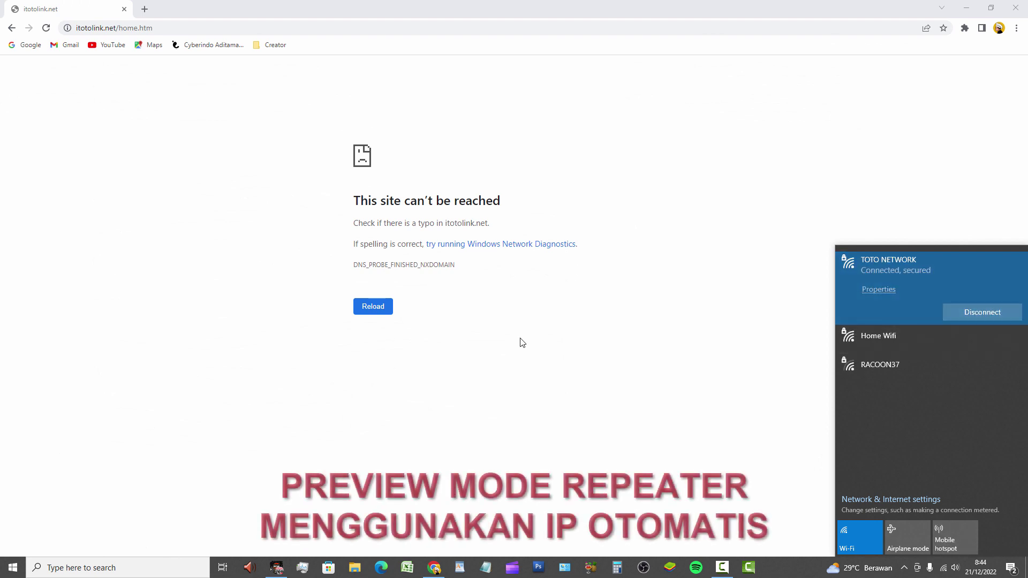
Reload the itotolink.net page and load YouTube from its bookmark in a new tab
click(408, 328)
click(375, 308)
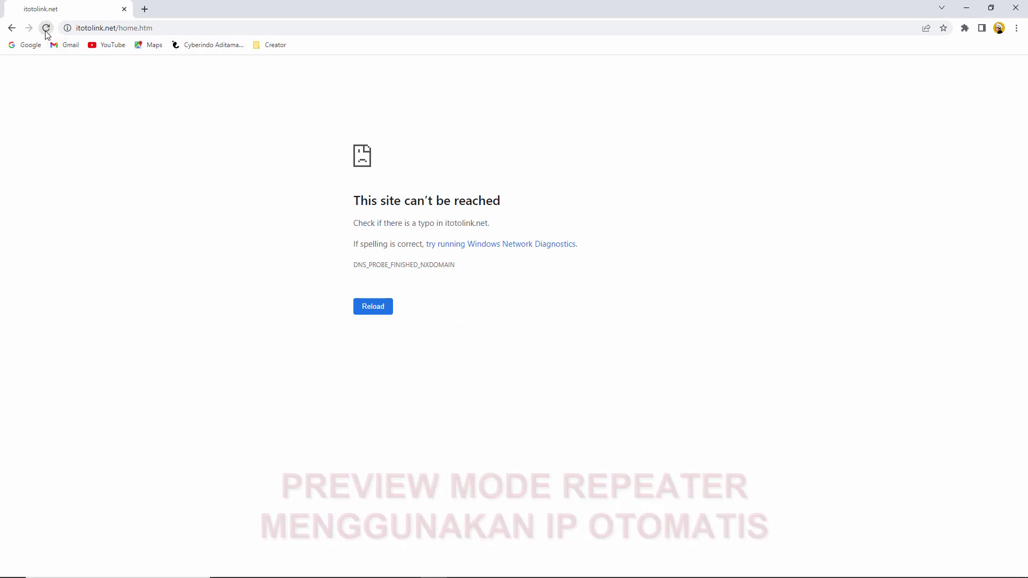
click(144, 10)
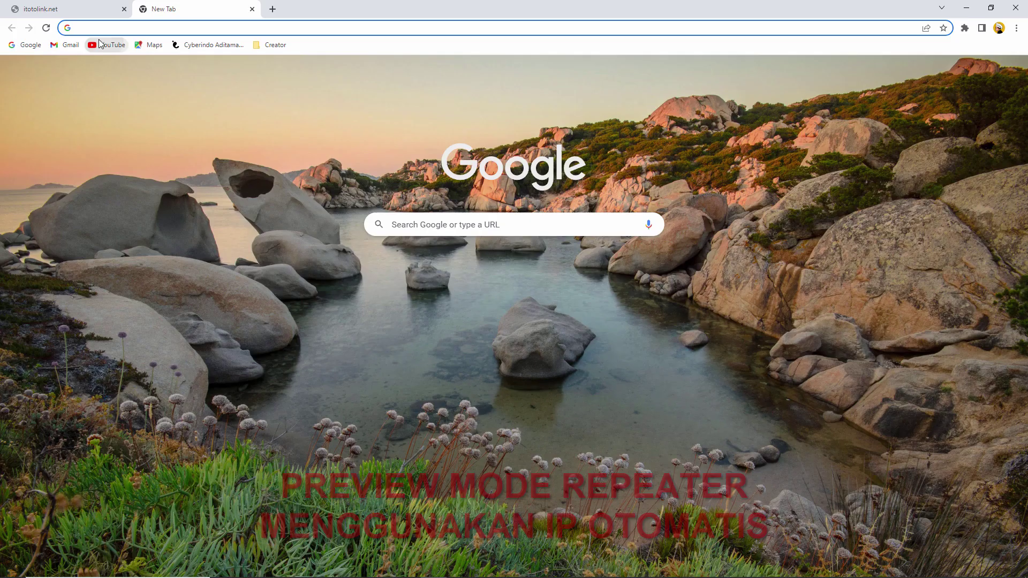
click(101, 44)
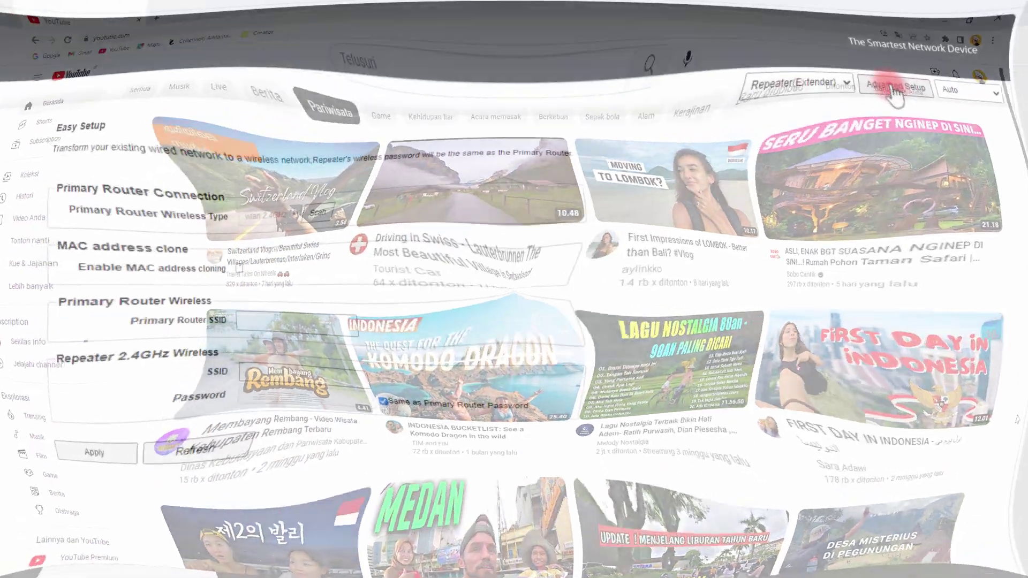
click(883, 92)
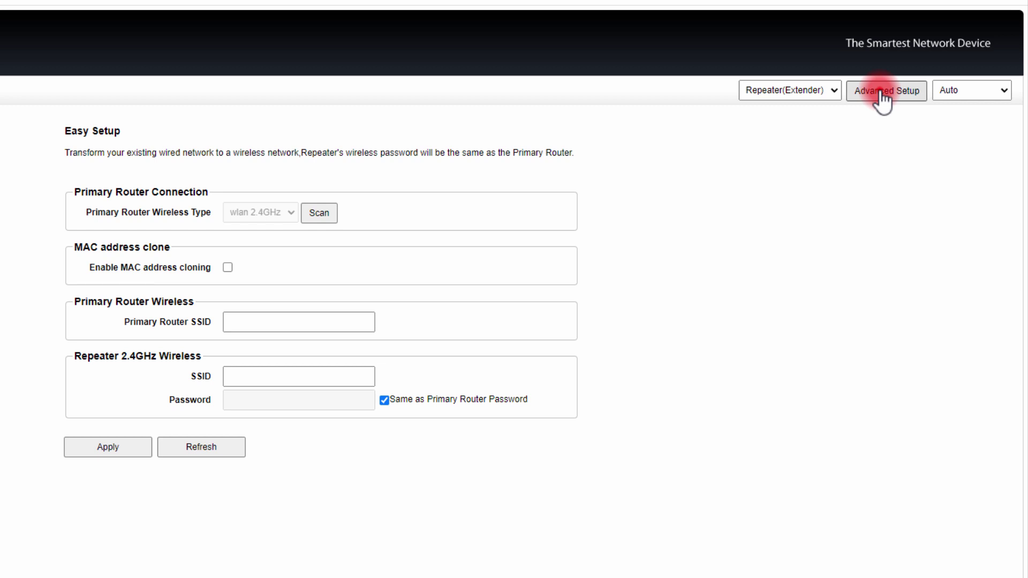
Go to Advanced Setup > Network > LAN Settings and select the 192.168.1.1 IP address
click(881, 92)
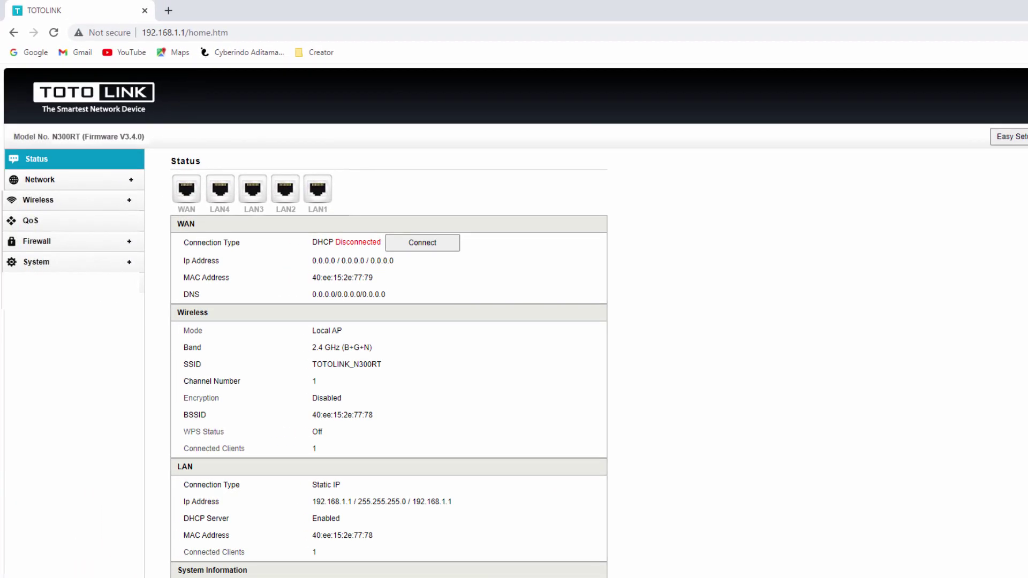
click(622, 138)
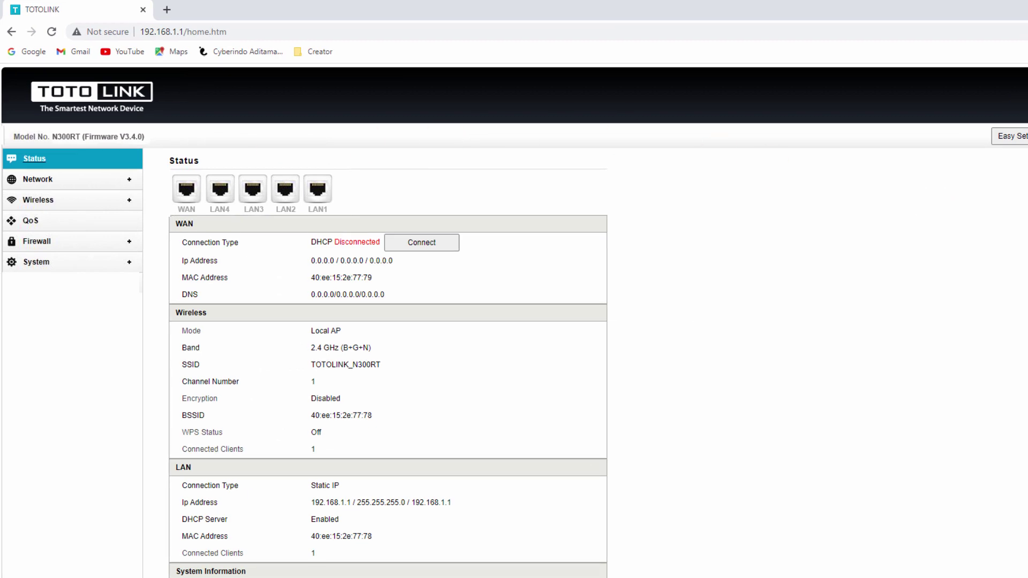
click(39, 181)
click(55, 215)
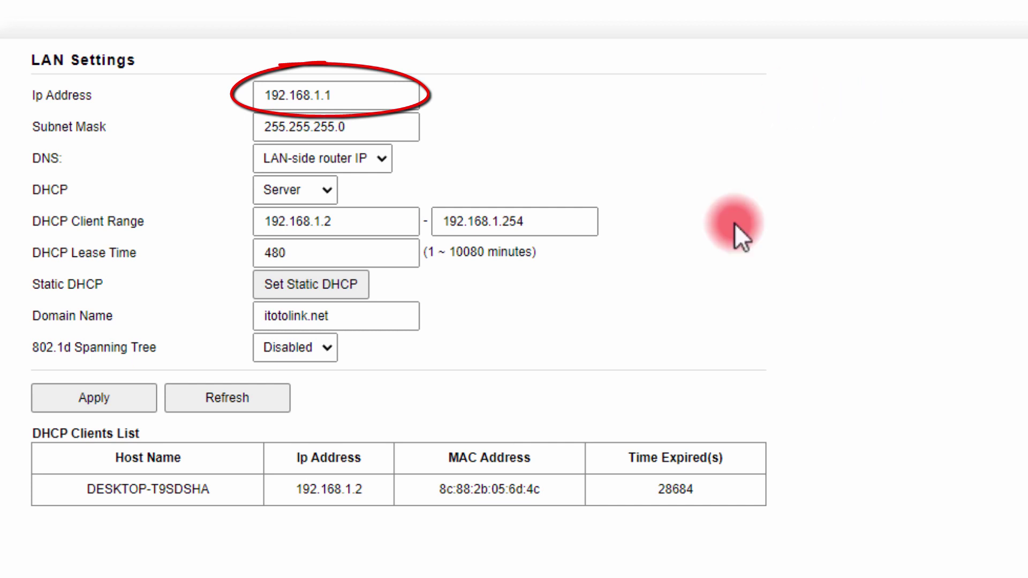
triple_click(300, 95)
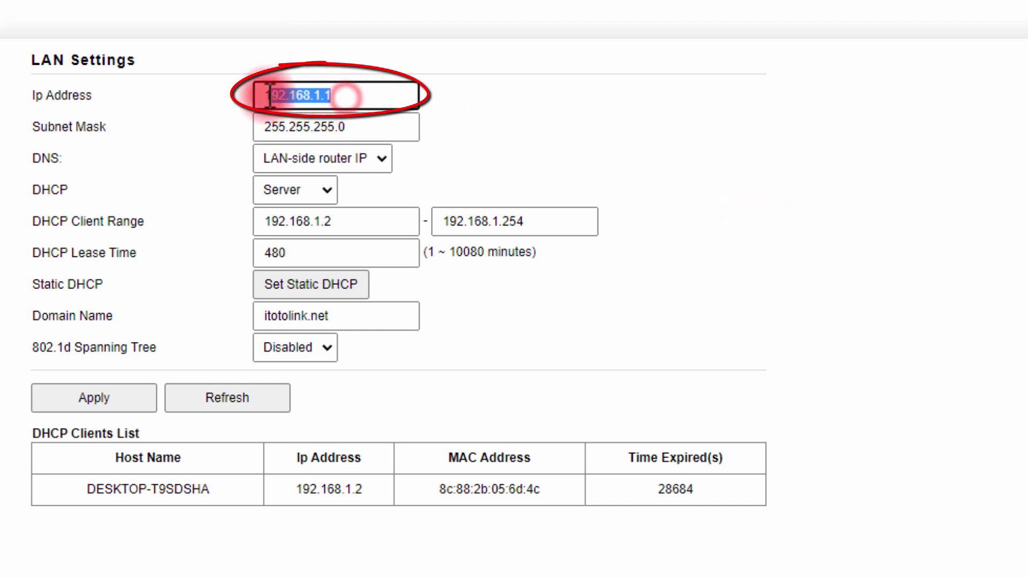
click(760, 137)
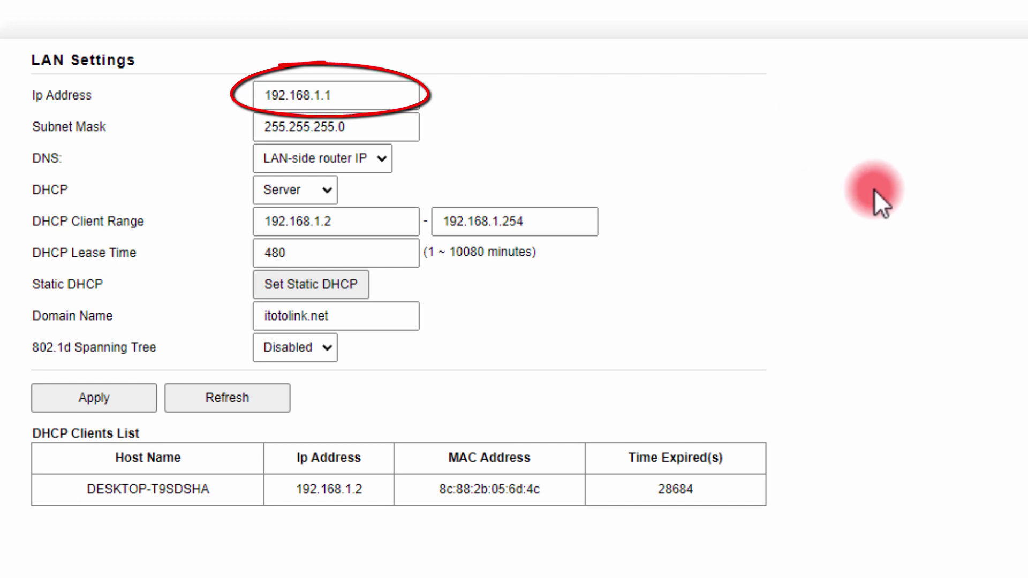
Edit the LAN IP from 192.168.1.1 to 192.168.100.1, updating the DHCP range to 192.168.100.2–254
drag(354, 94, 258, 90)
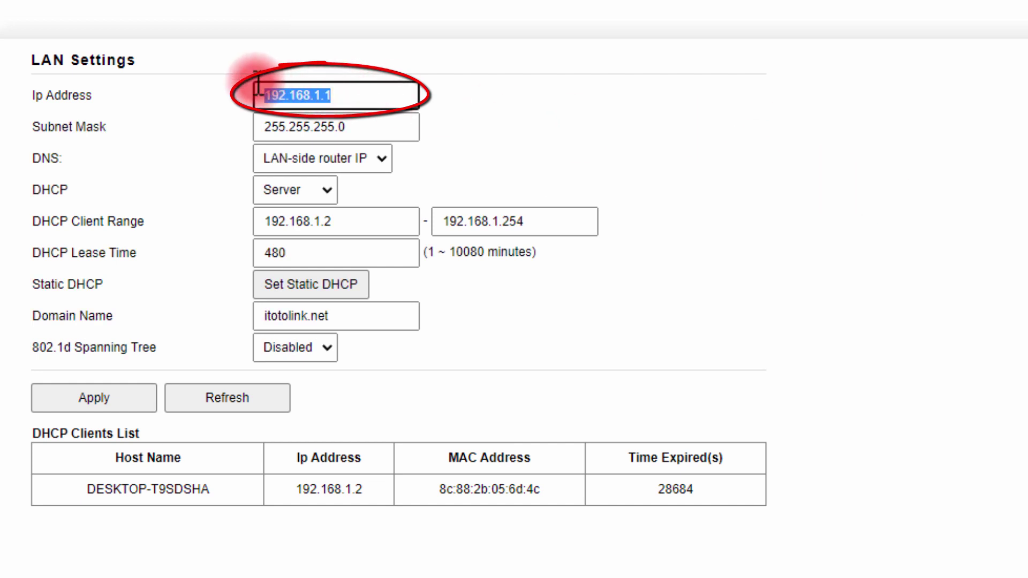
click(844, 128)
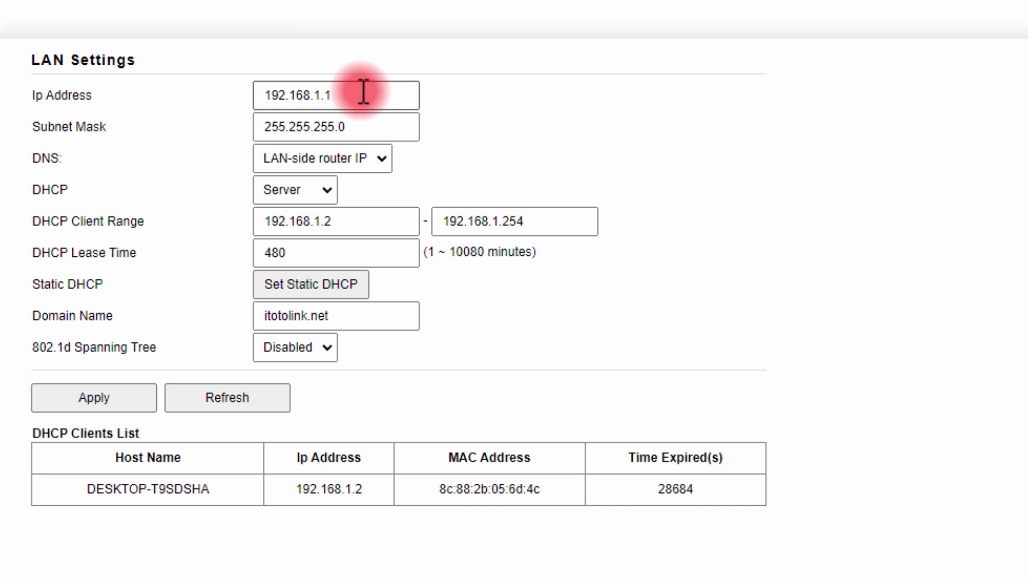
drag(364, 92, 271, 91)
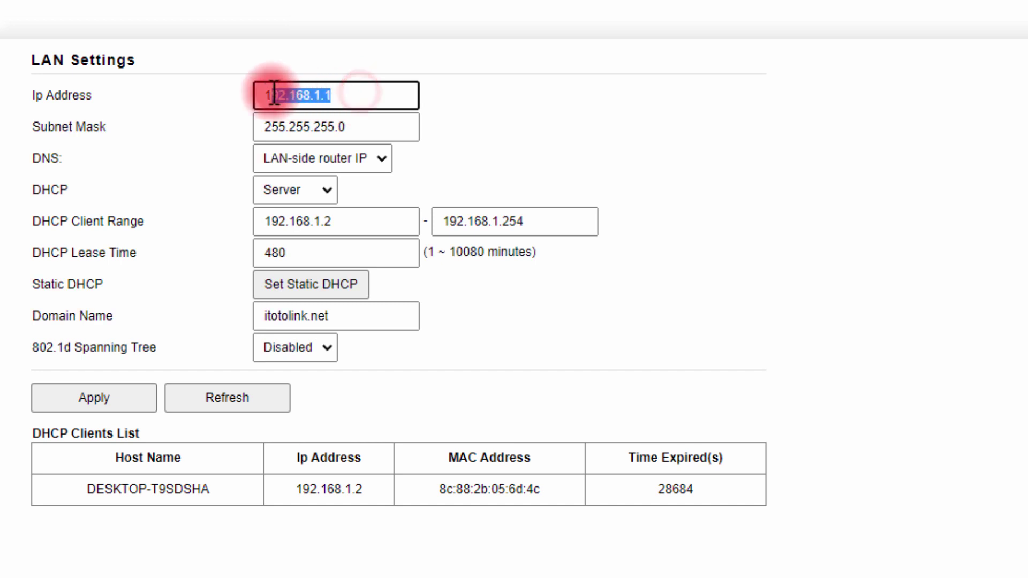
click(617, 93)
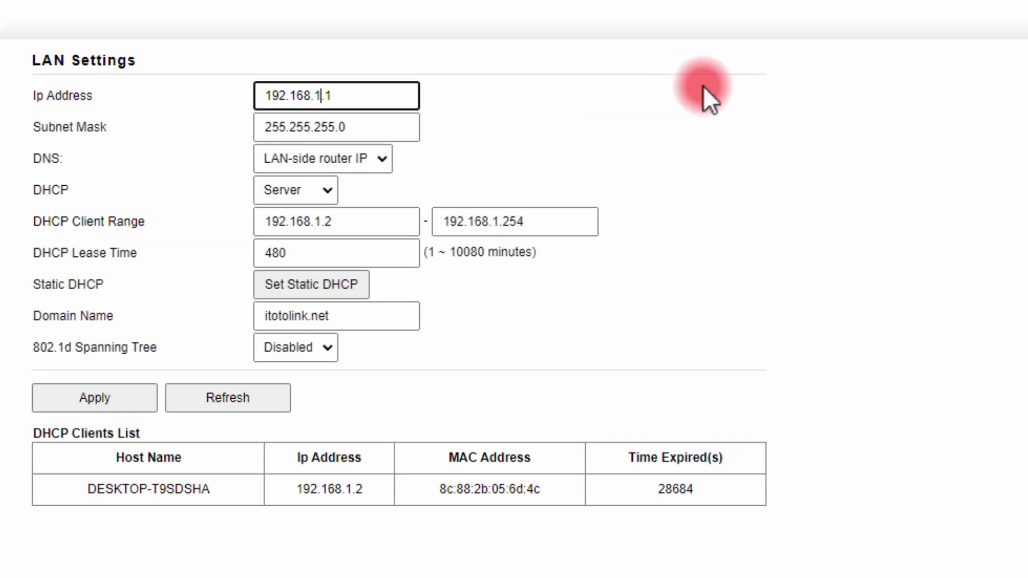
text(00)
triple_click(574, 114)
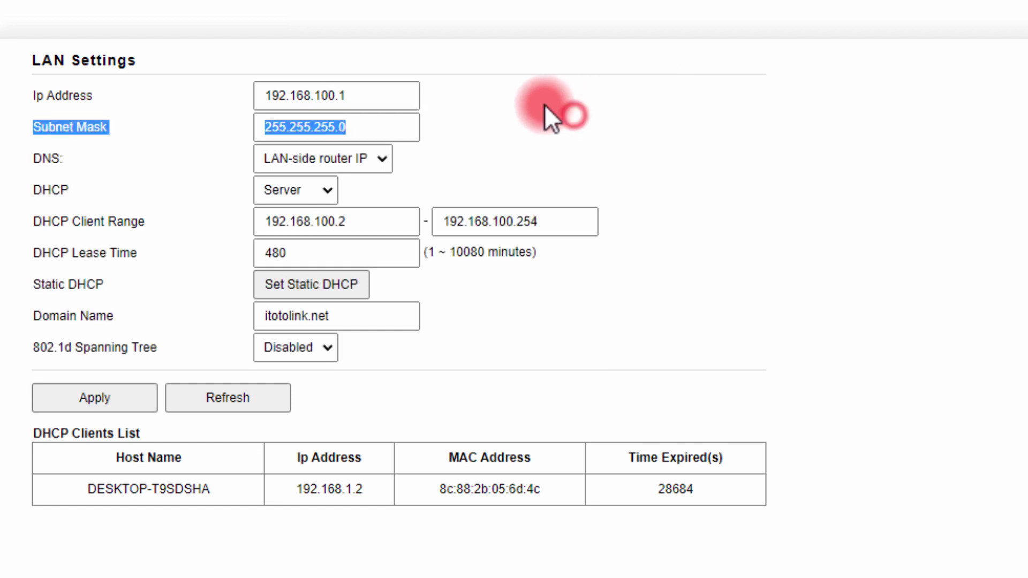
click(375, 96)
click(518, 97)
click(361, 92)
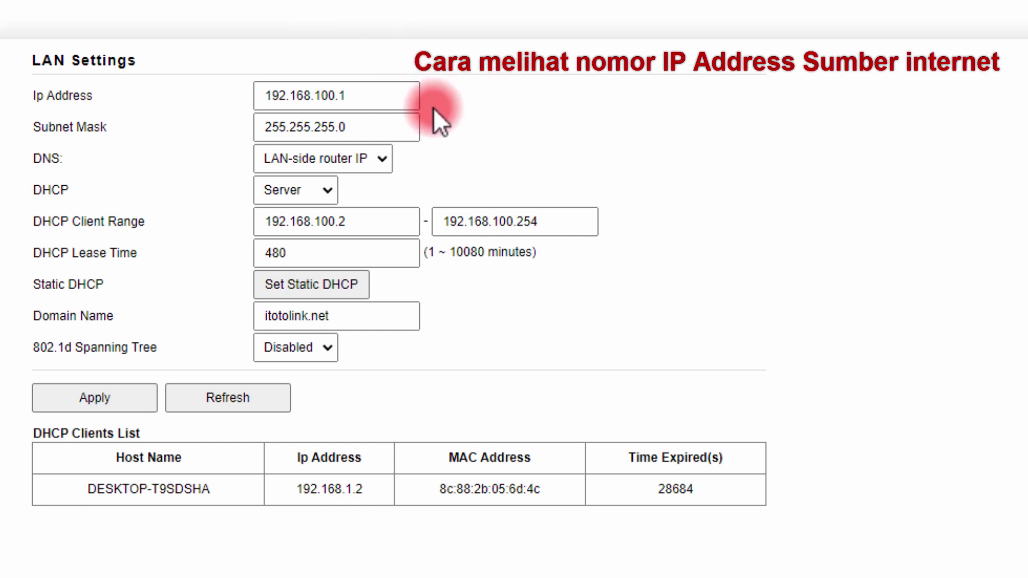
click(354, 97)
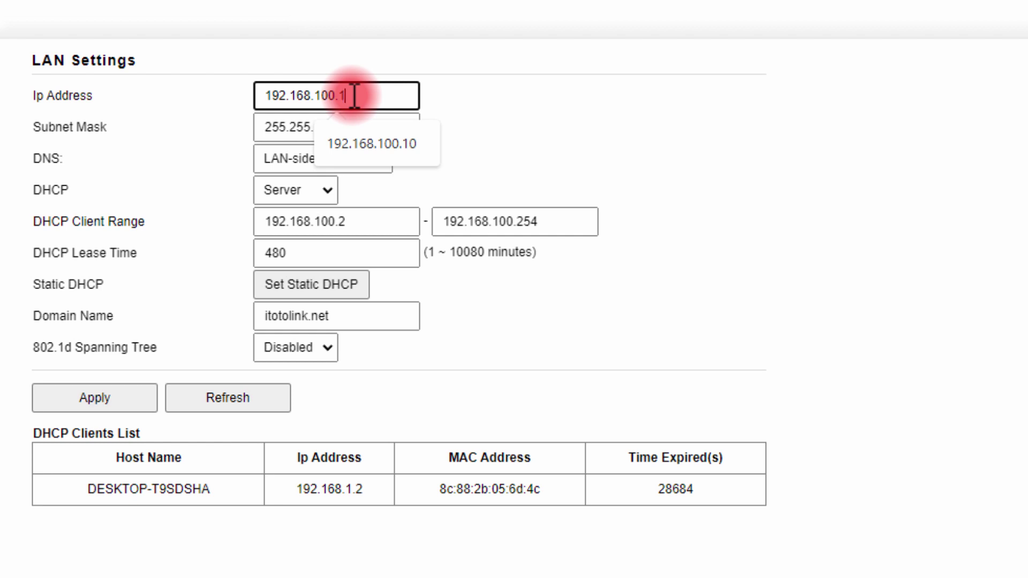
Change the LAN IP's last digit to 6 (192.168.100.6) and apply the LAN settings
key(BackSpace)
text(2)
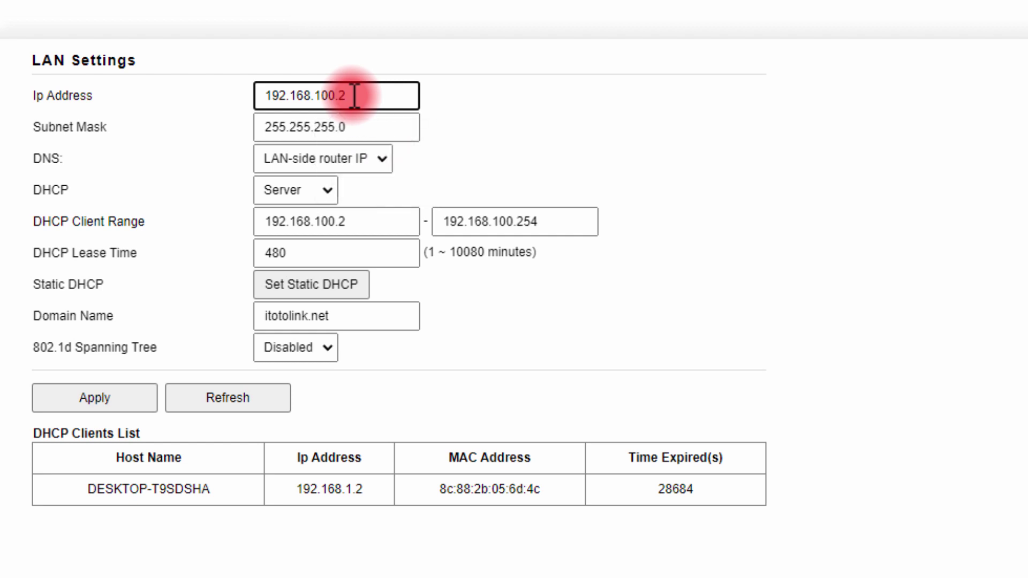
key(BackSpace)
text(3)
key(BackSpace)
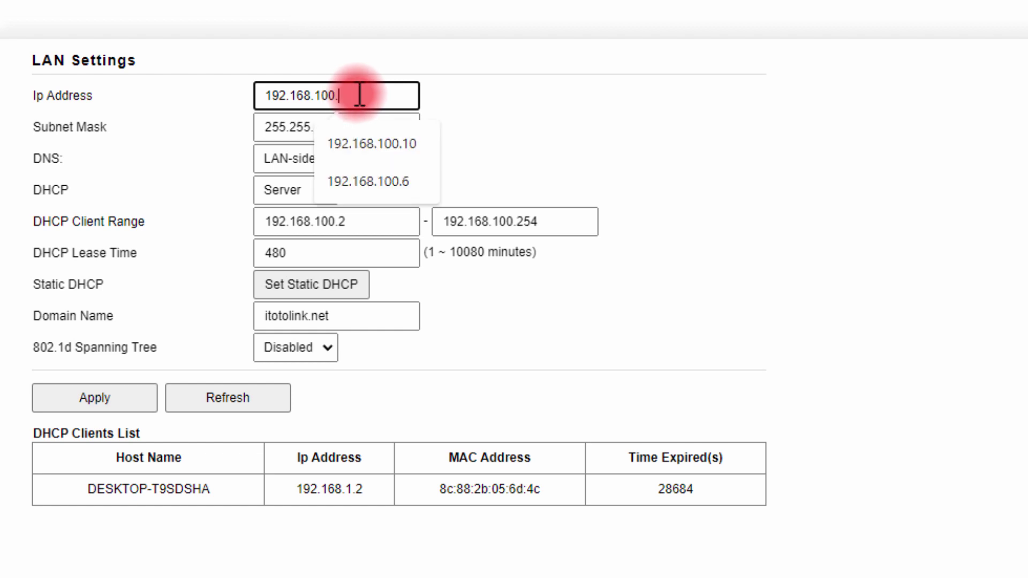
text(6)
click(845, 130)
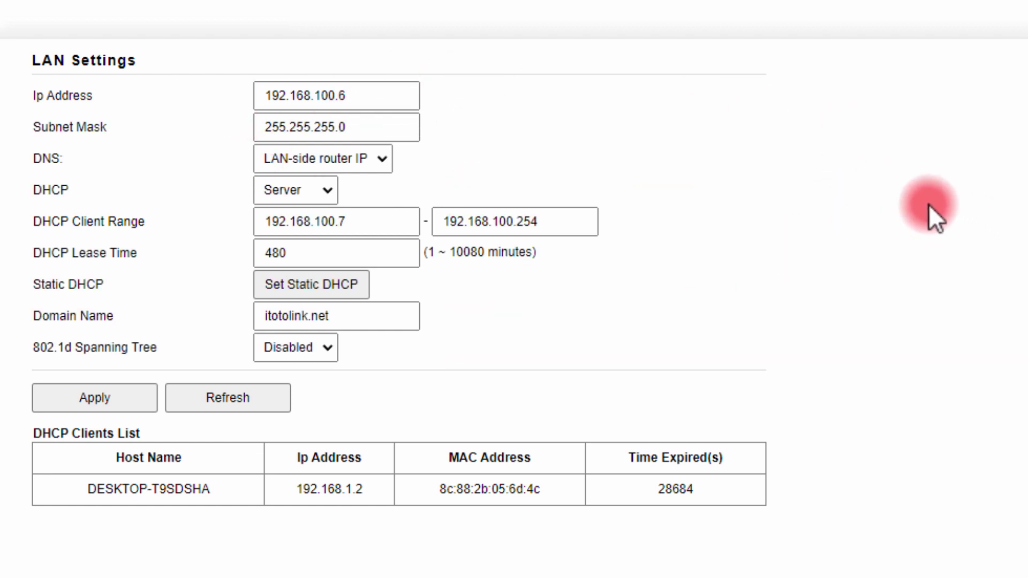
key(Tab)
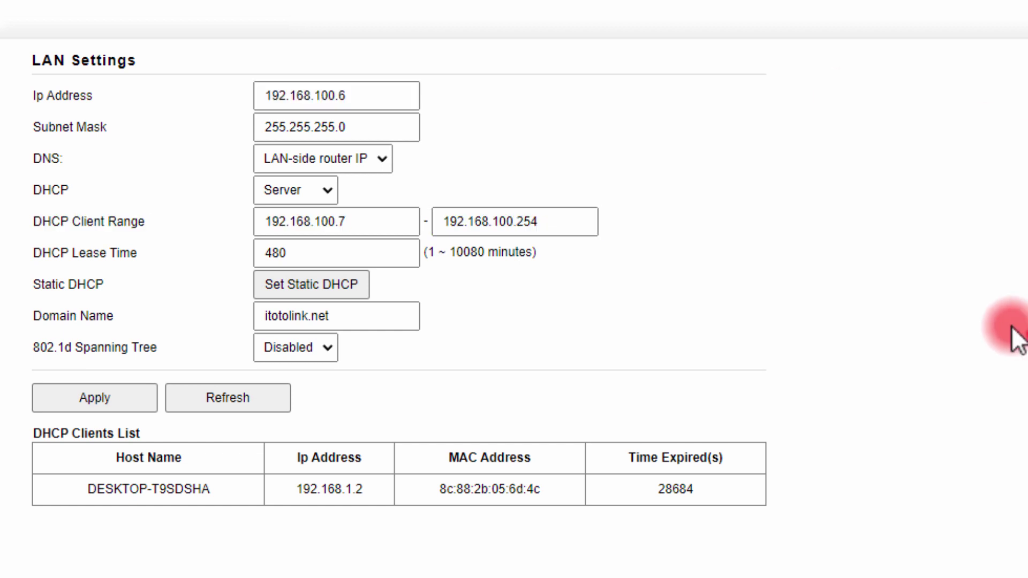
click(92, 397)
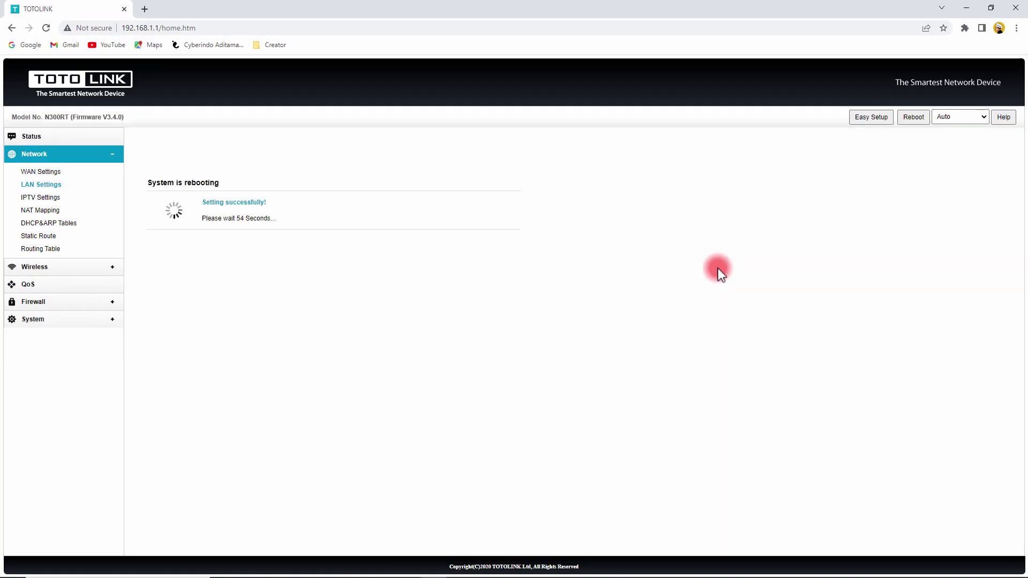
Open the Windows Wi-Fi network list while the router reboots
click(949, 571)
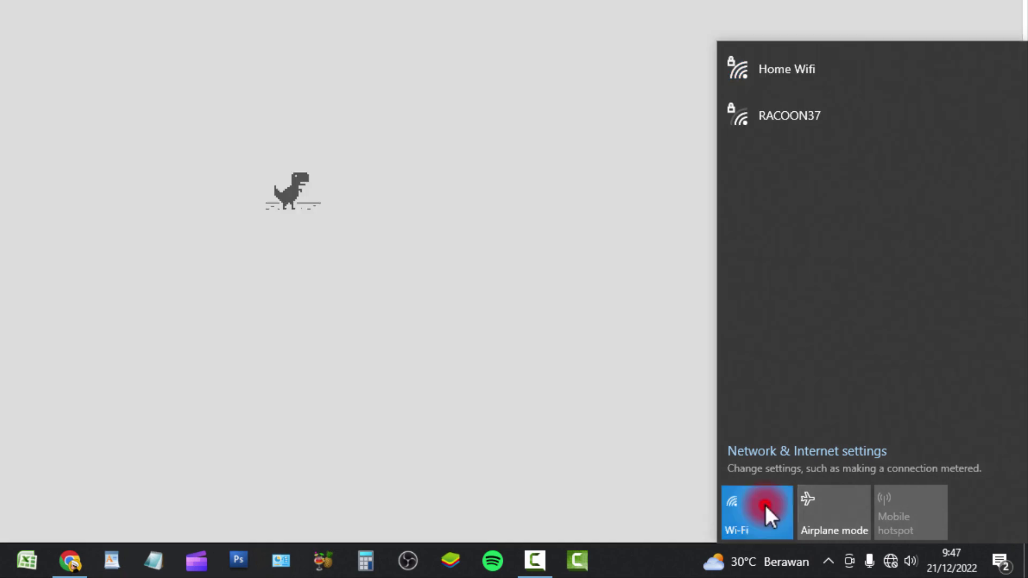
Toggle Wi-Fi off and on, connect to TOTOLINK_N300RT, and return to Chrome
click(764, 502)
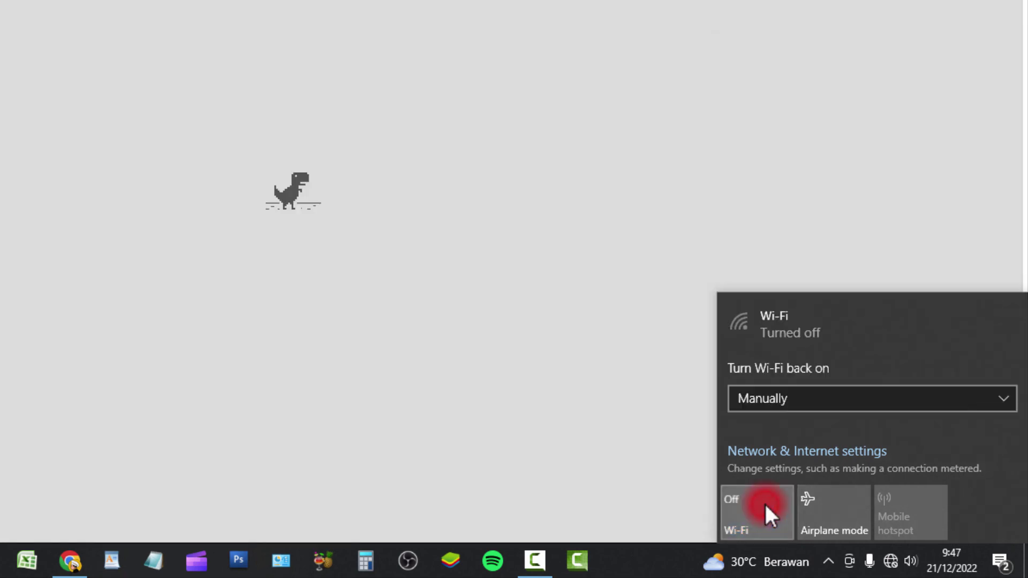
click(763, 503)
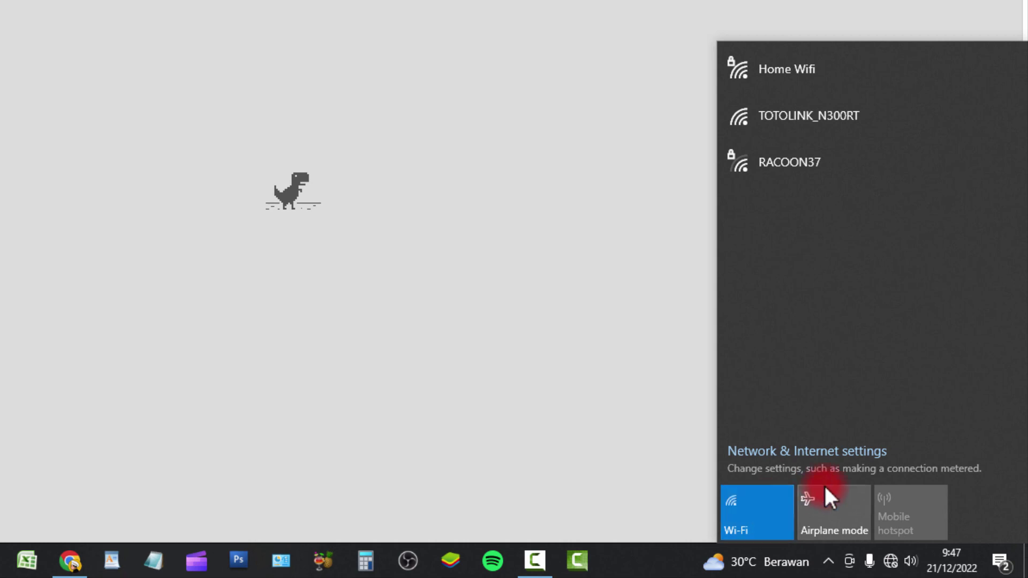
click(865, 118)
click(941, 241)
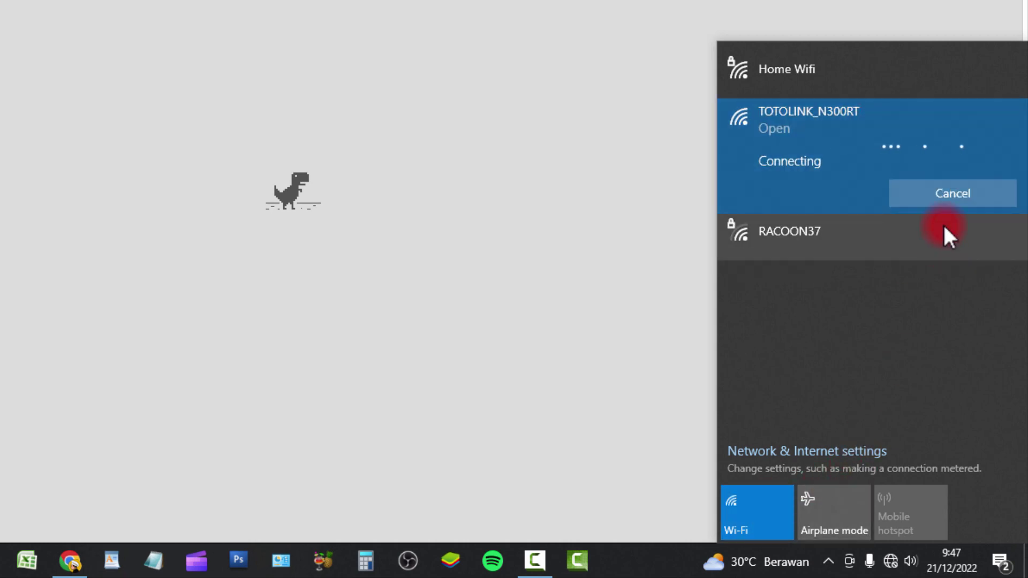
click(219, 0)
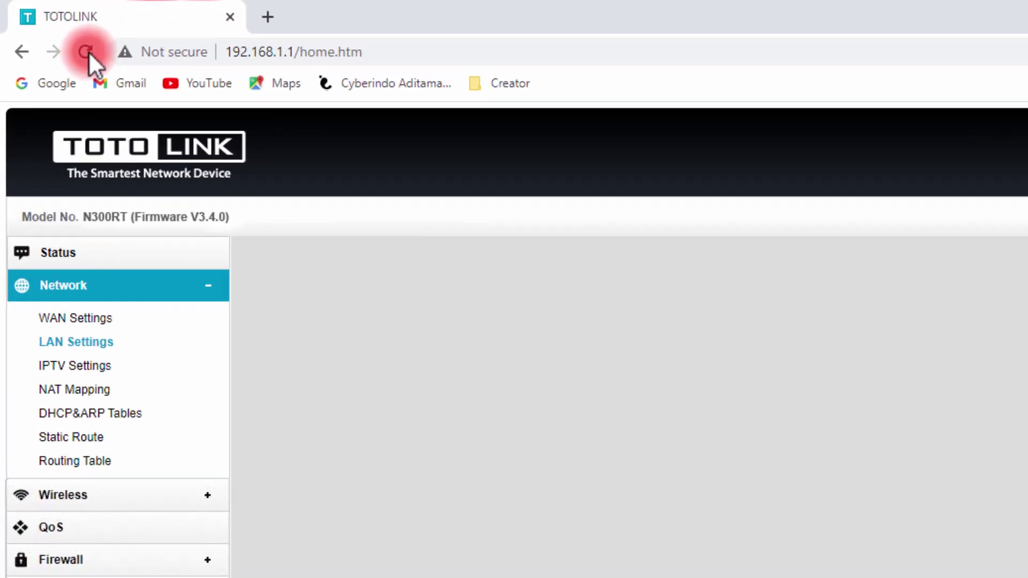
Load 192.168.100.6 in a new tab and close the old 192.168.1.1 router page
click(47, 29)
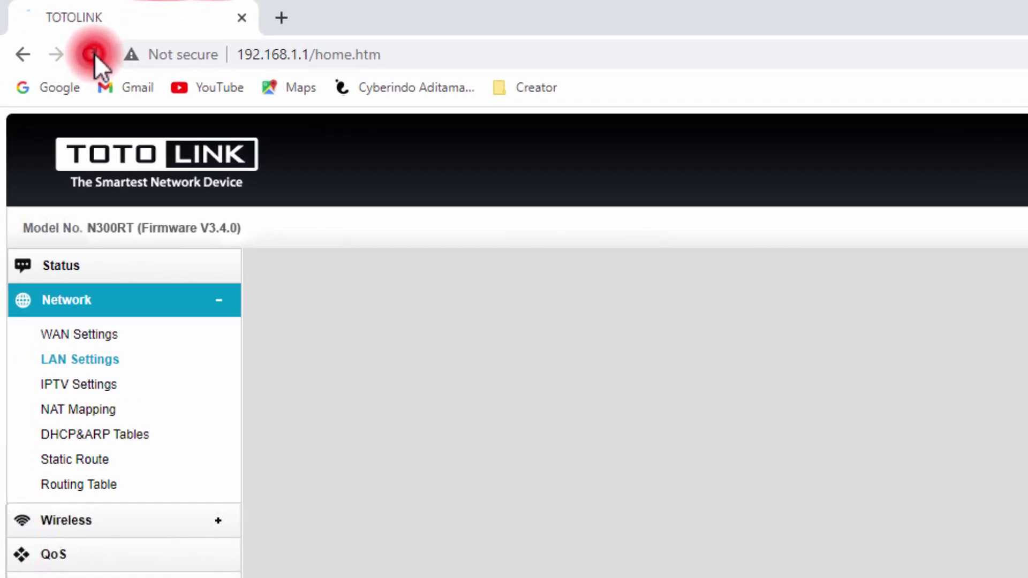
click(283, 19)
text(19)
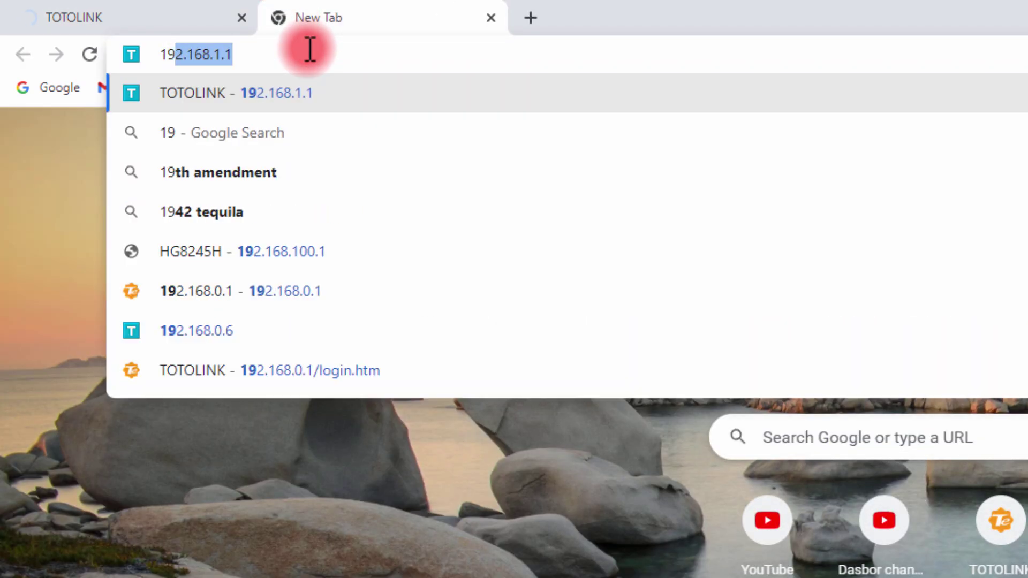
text(2.168.100.)
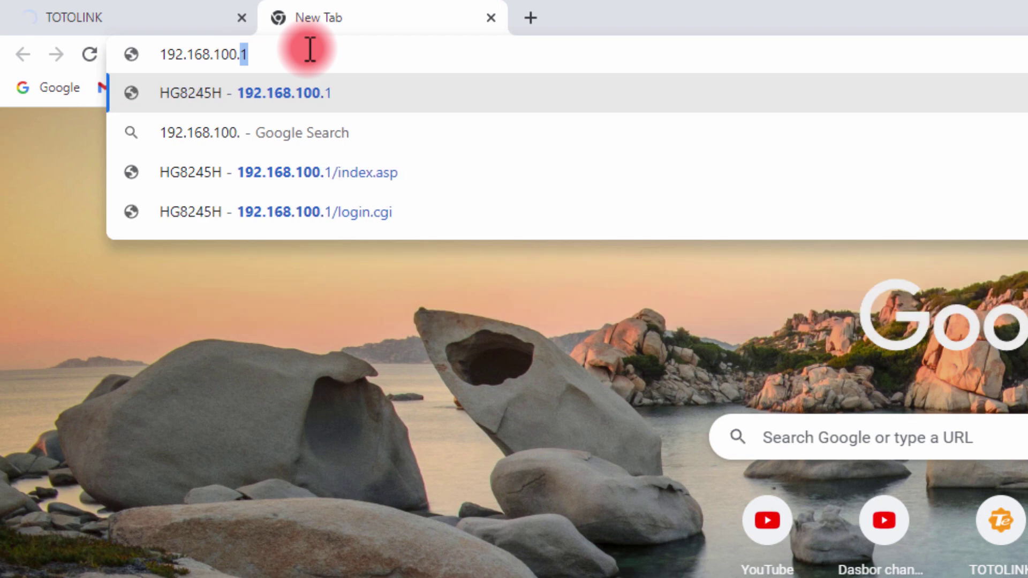
text(6)
key(Return)
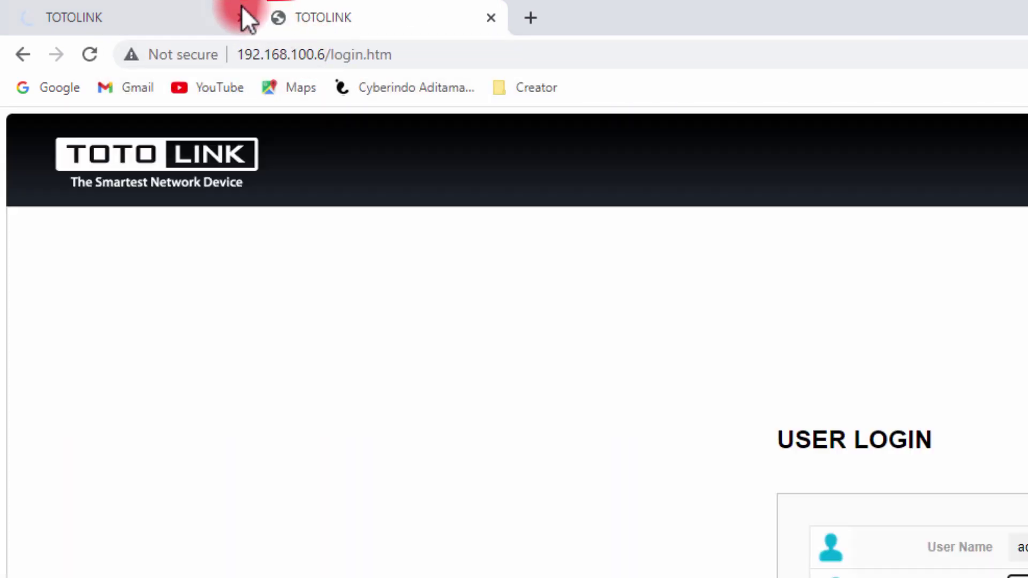
click(129, 11)
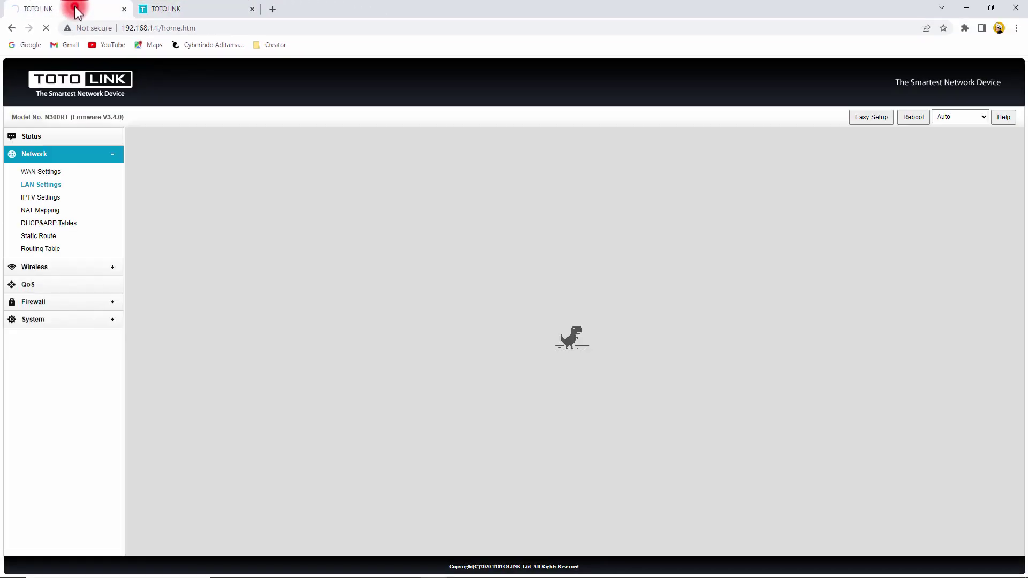
click(124, 9)
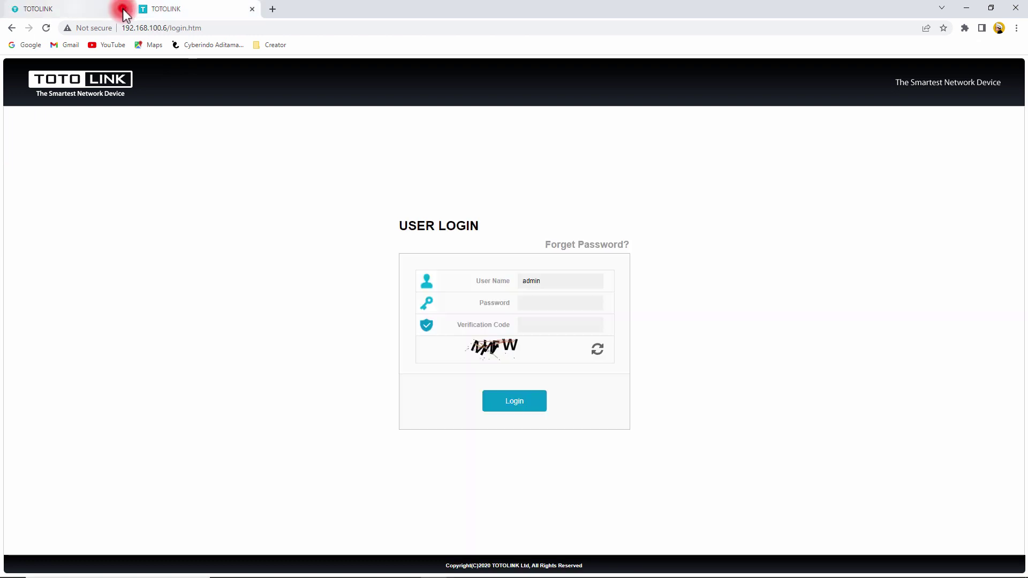
Log in to the router with the password and the on-screen verification code
click(538, 303)
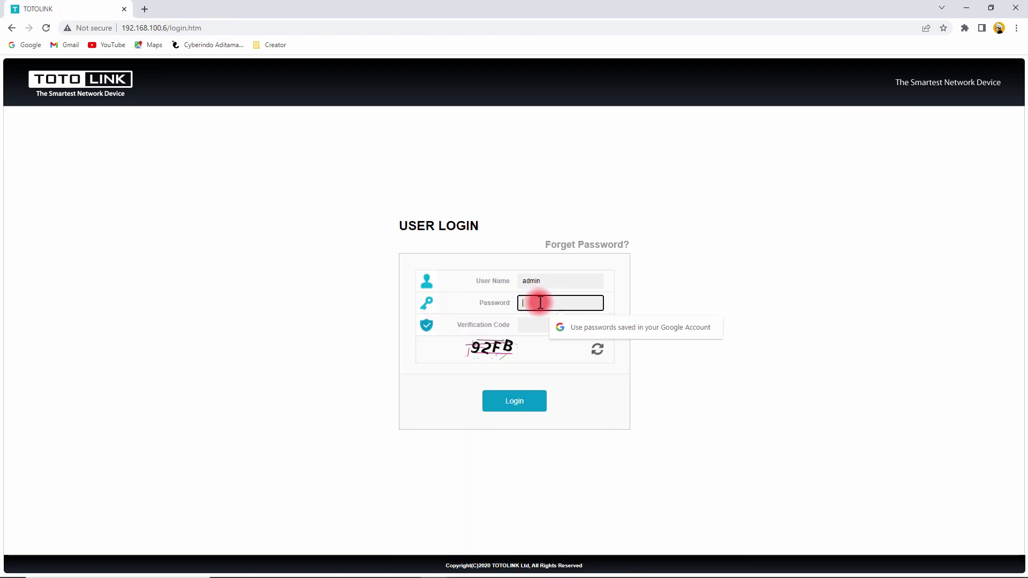
text(********)
click(551, 327)
text(92fb)
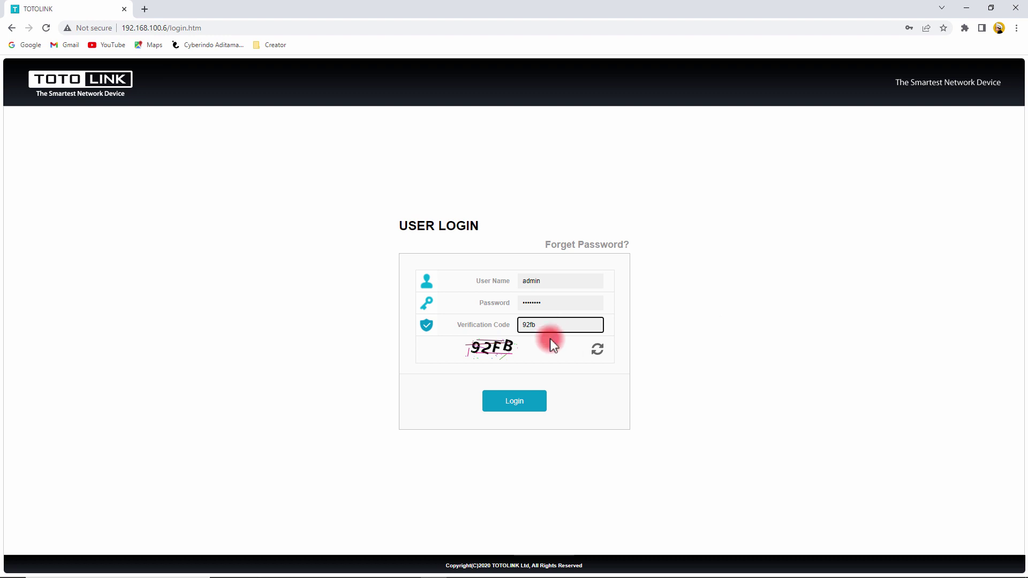
click(535, 403)
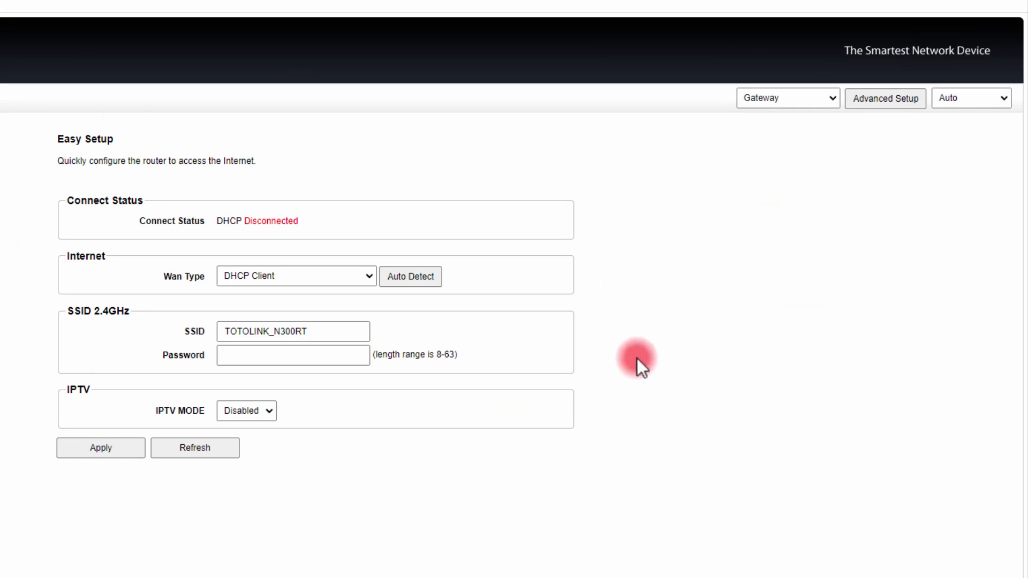
Set the mode to Repeater(Extender) and scan, listing Home Wifi, RACOON37, RRN STORE and zaki
click(900, 86)
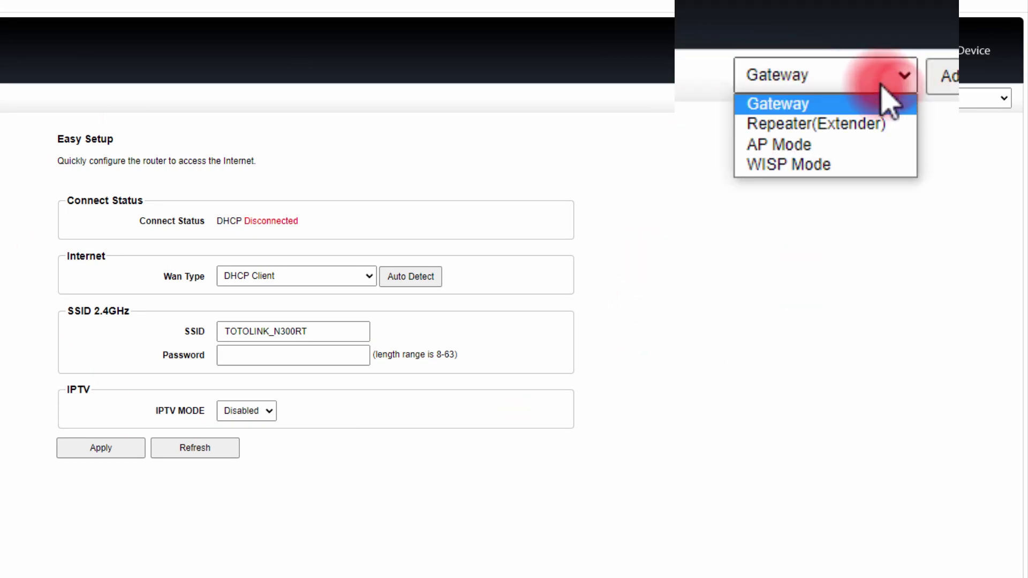
click(808, 126)
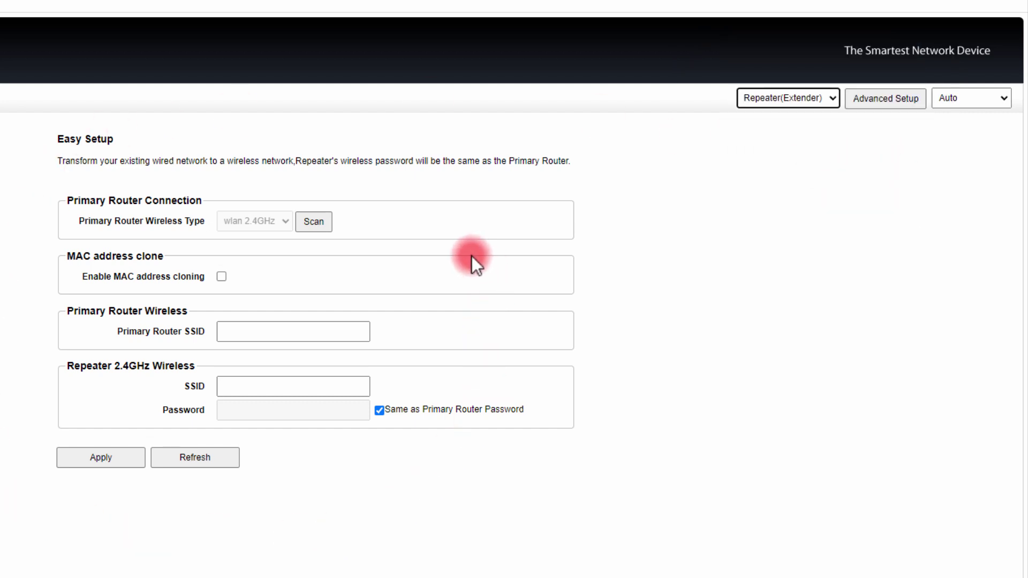
click(319, 220)
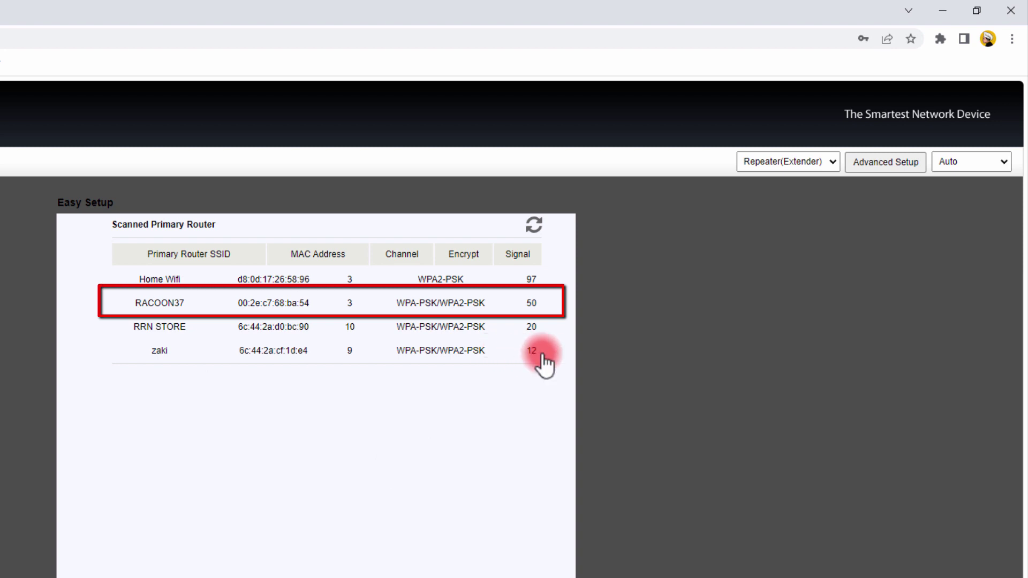
Pick RACOON37 as primary router, enter its Wi-Fi password, and select the repeater SSID text
click(167, 301)
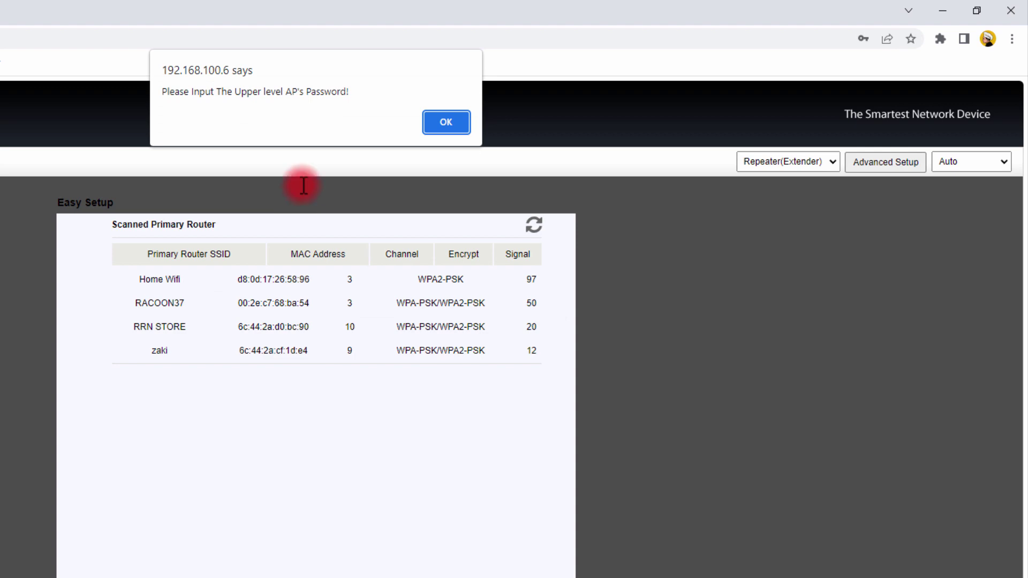
click(446, 122)
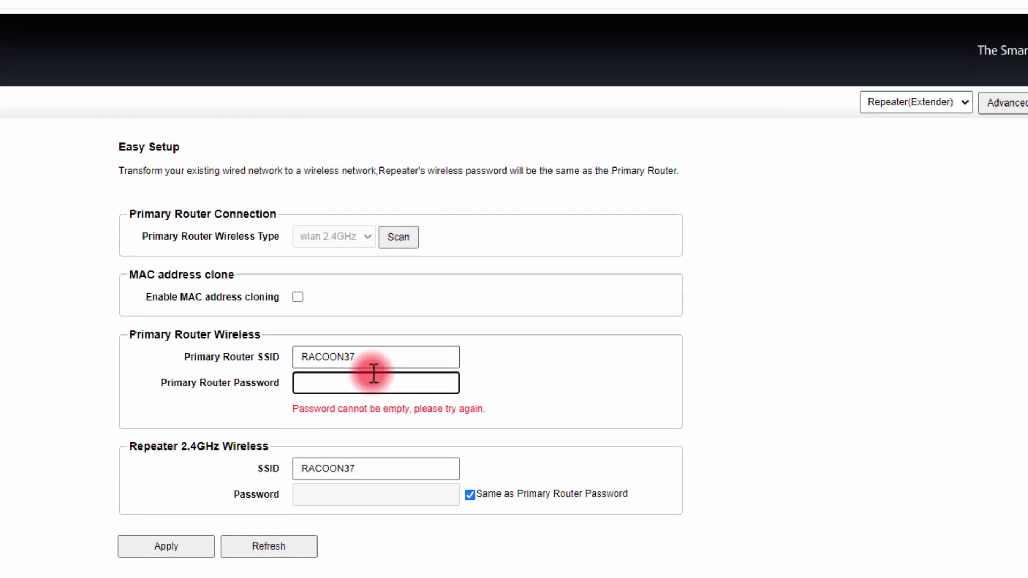
click(374, 377)
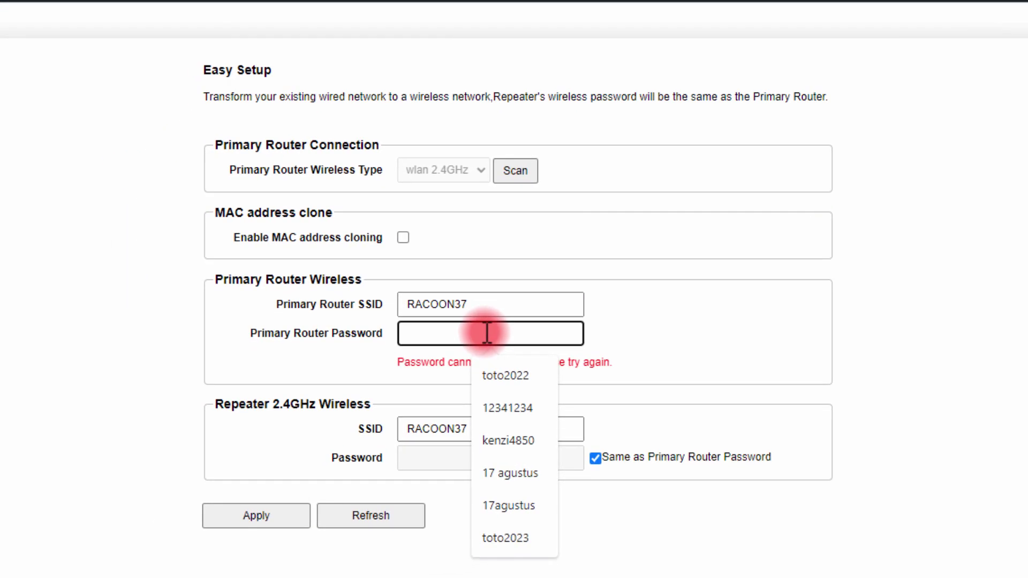
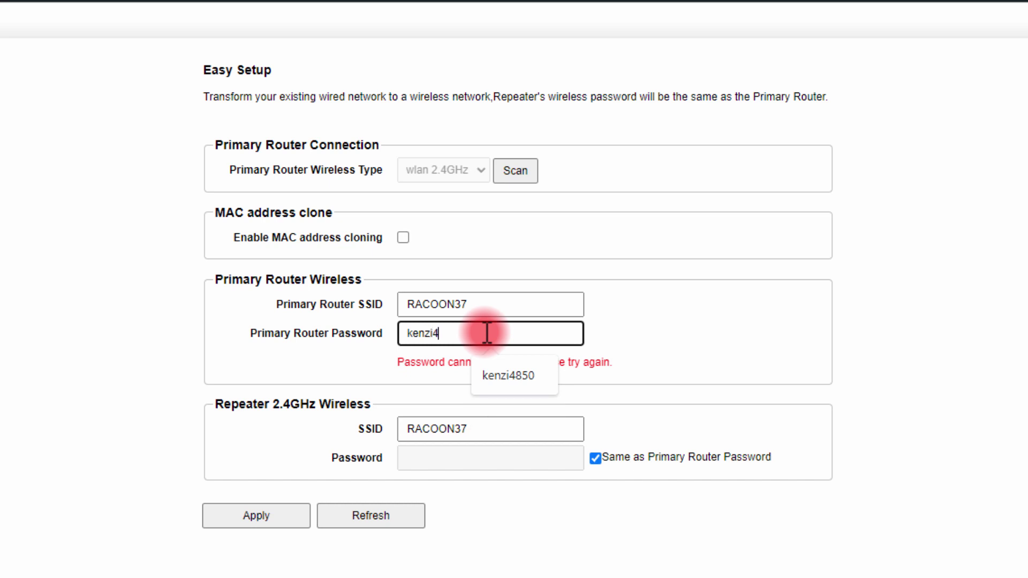
click(761, 335)
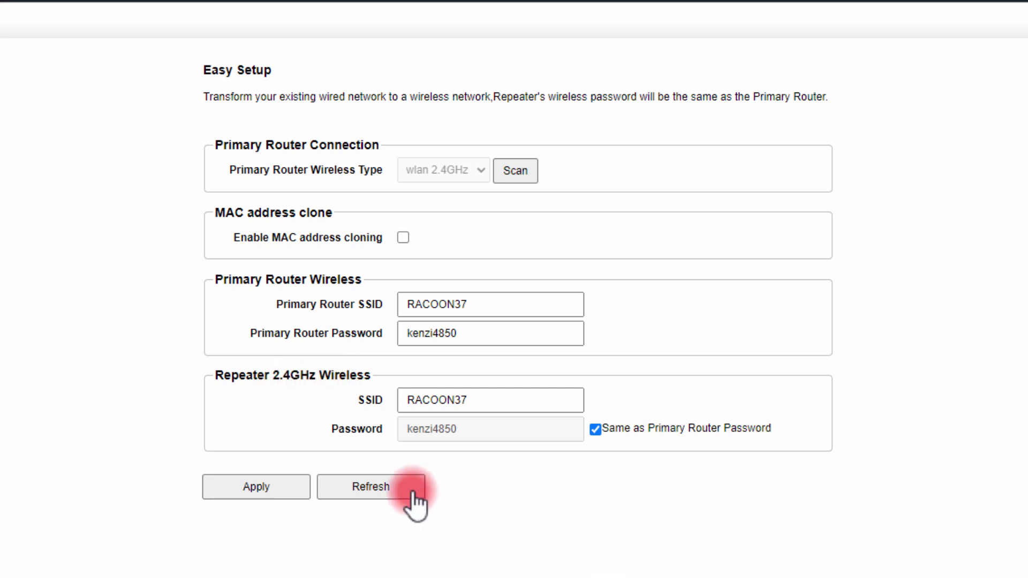
click(470, 405)
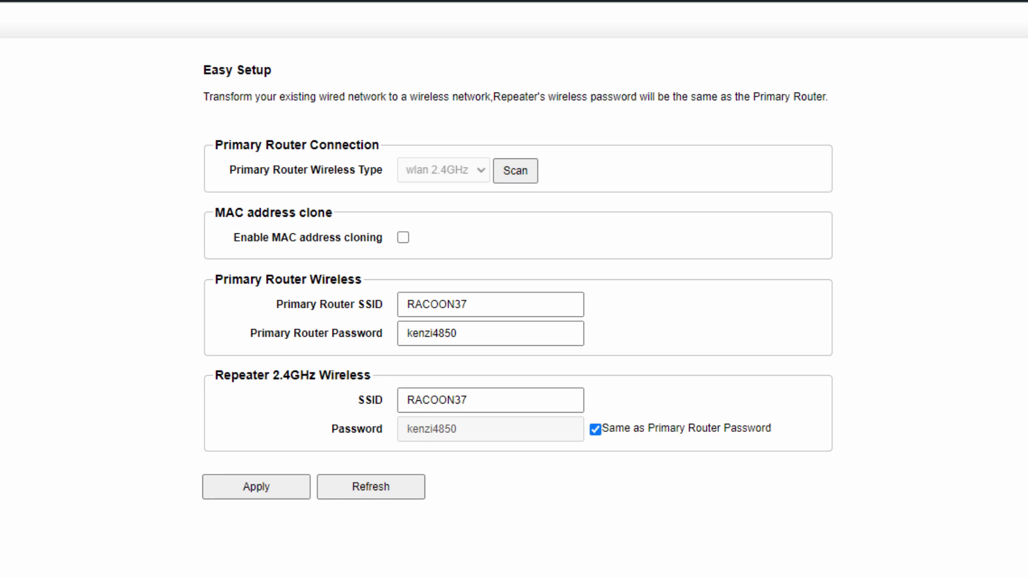
drag(523, 404, 383, 401)
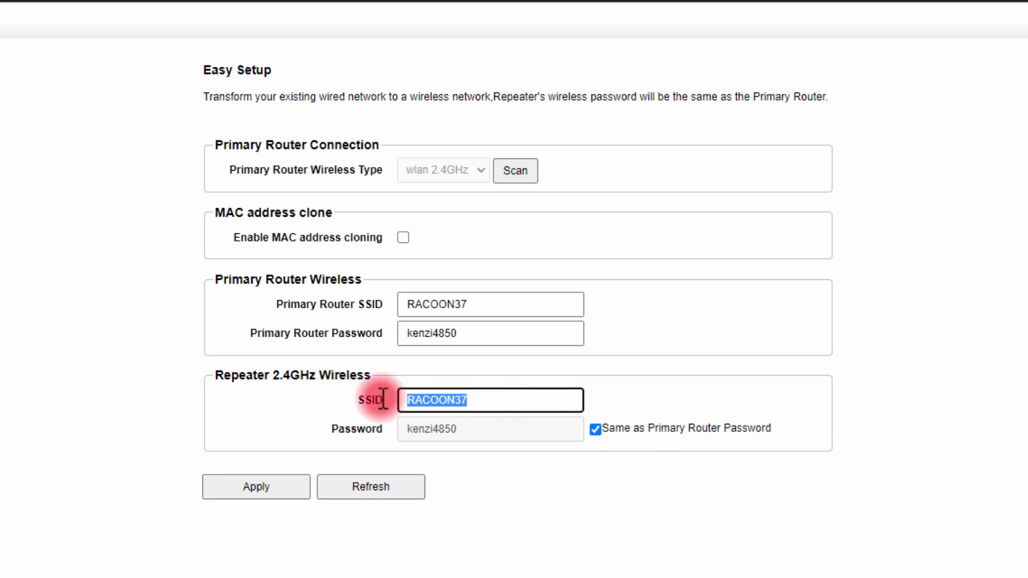
Name the repeater SSID TOTOLINK_NET, give it a separate password, and apply the settings
text(TOTOLINK_NET)
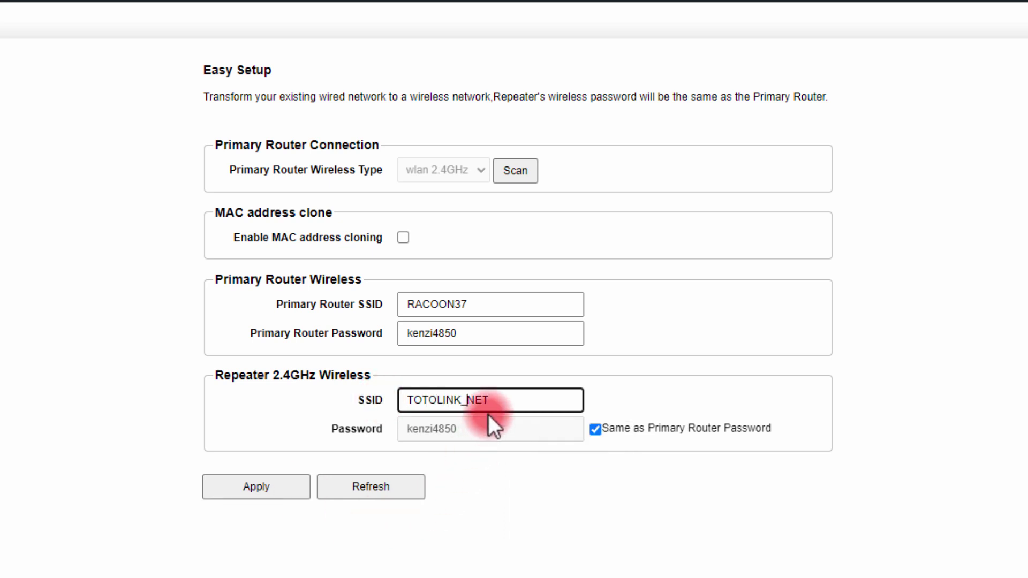
click(500, 403)
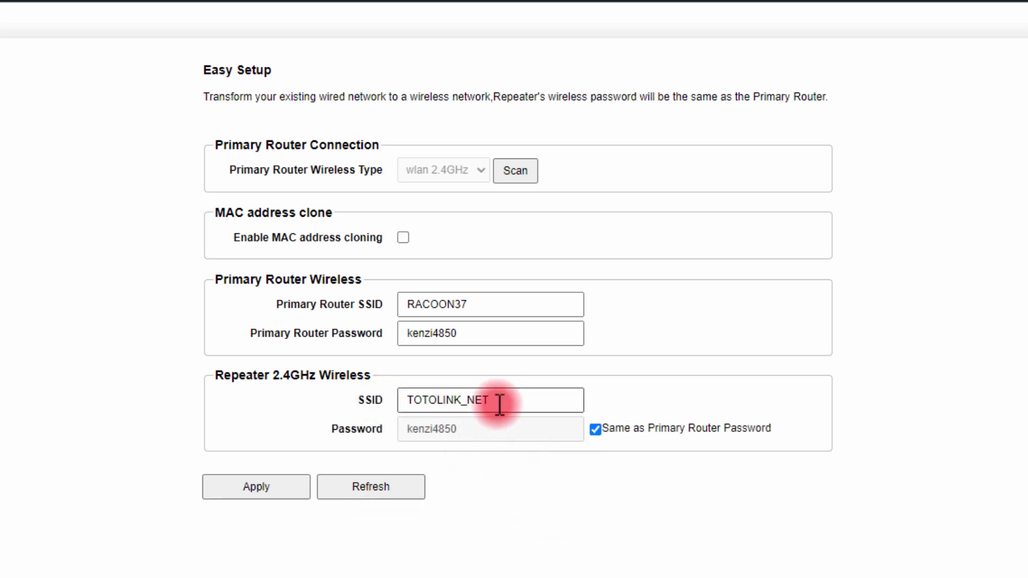
click(594, 429)
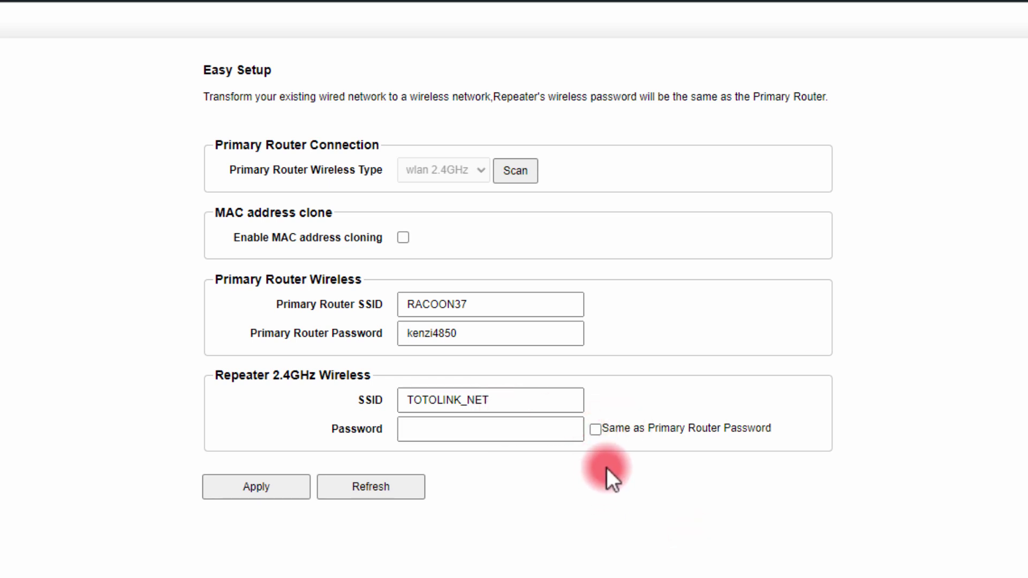
click(540, 428)
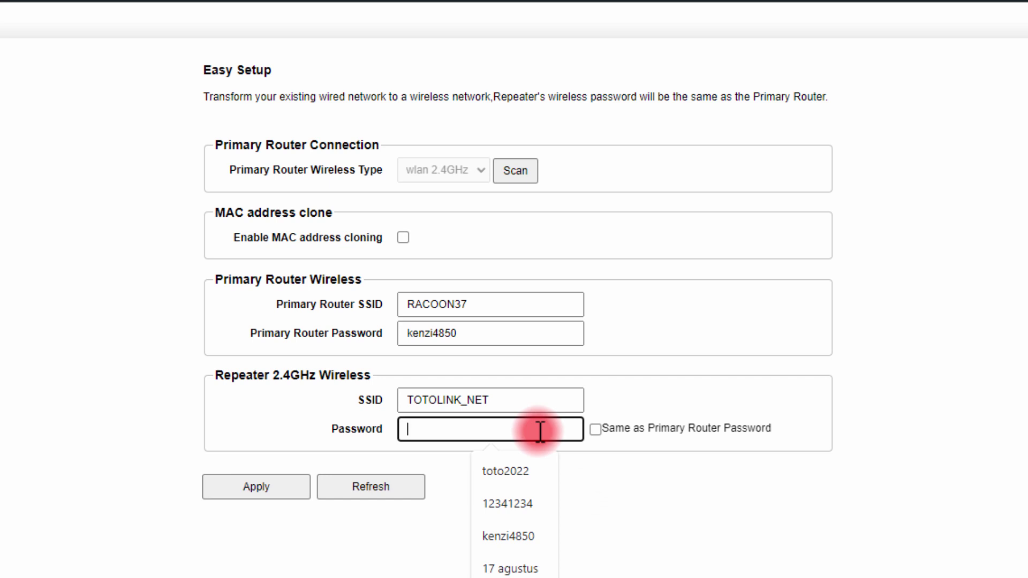
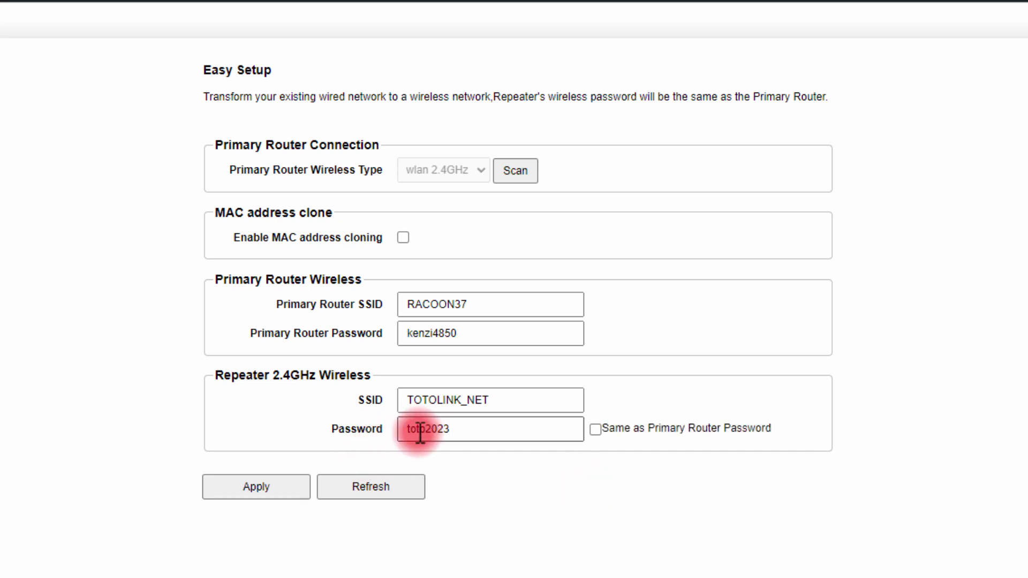
click(651, 524)
click(309, 497)
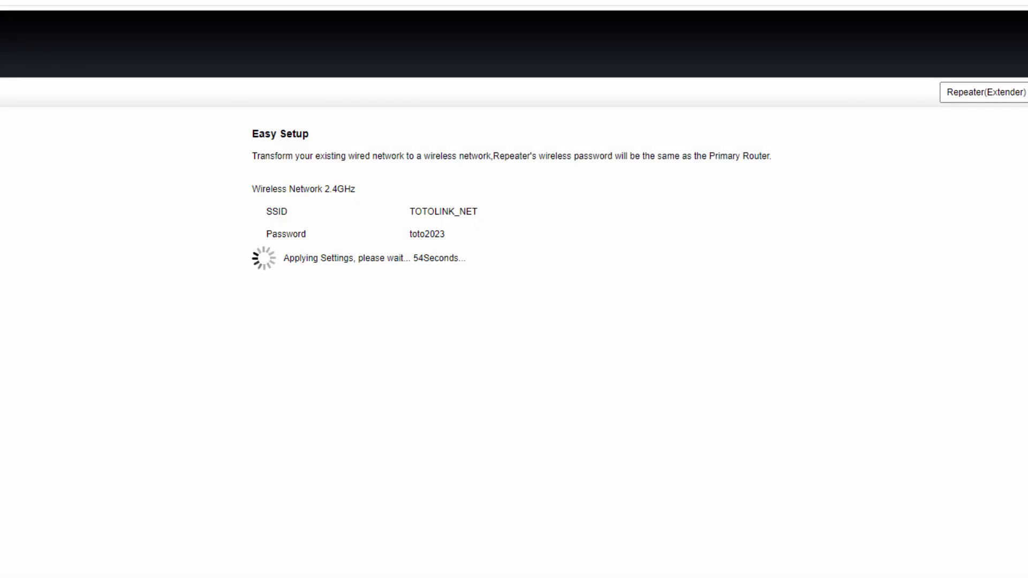
Open the Windows Wi-Fi network list to find TOTOLINK_NET
click(1027, 577)
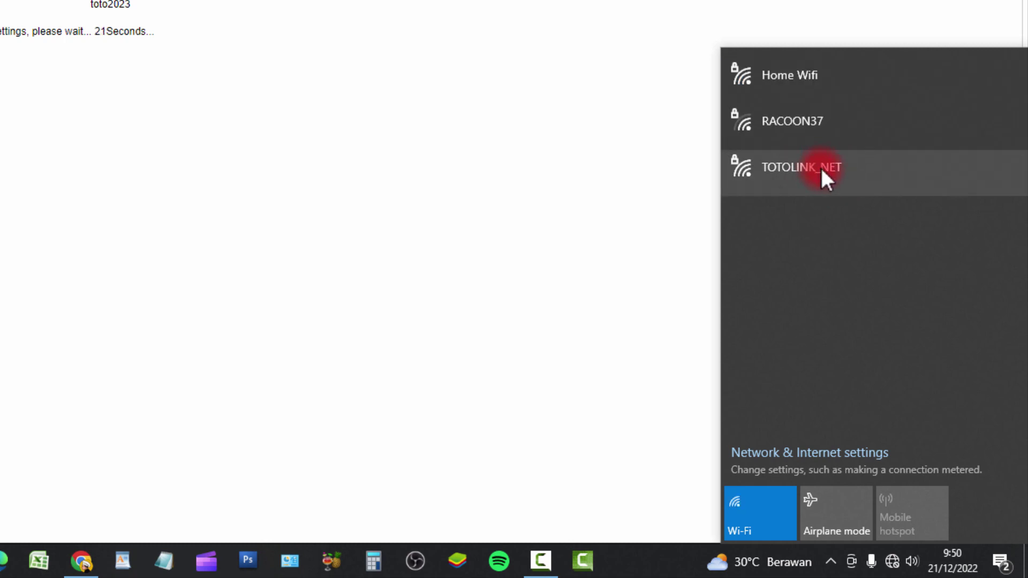
Connect to TOTOLINK_NET with its security key, leaving Connect automatically unchecked
click(822, 169)
click(829, 209)
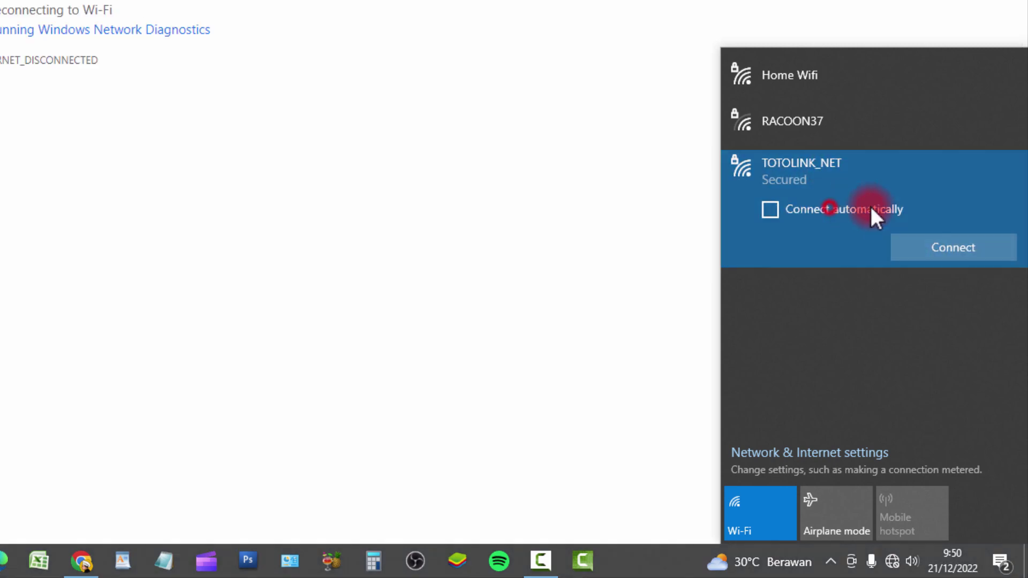
click(947, 252)
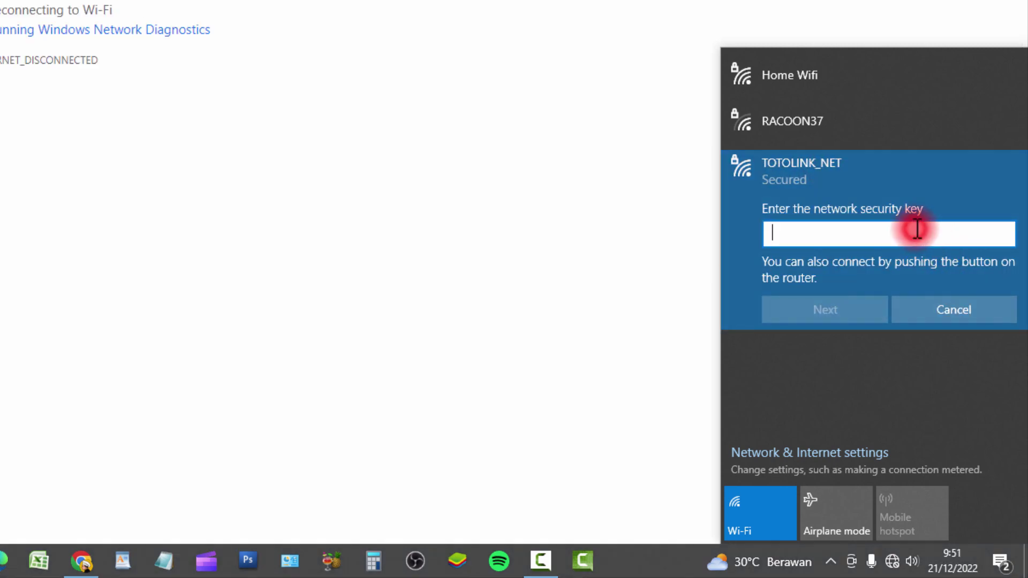
text(*********)
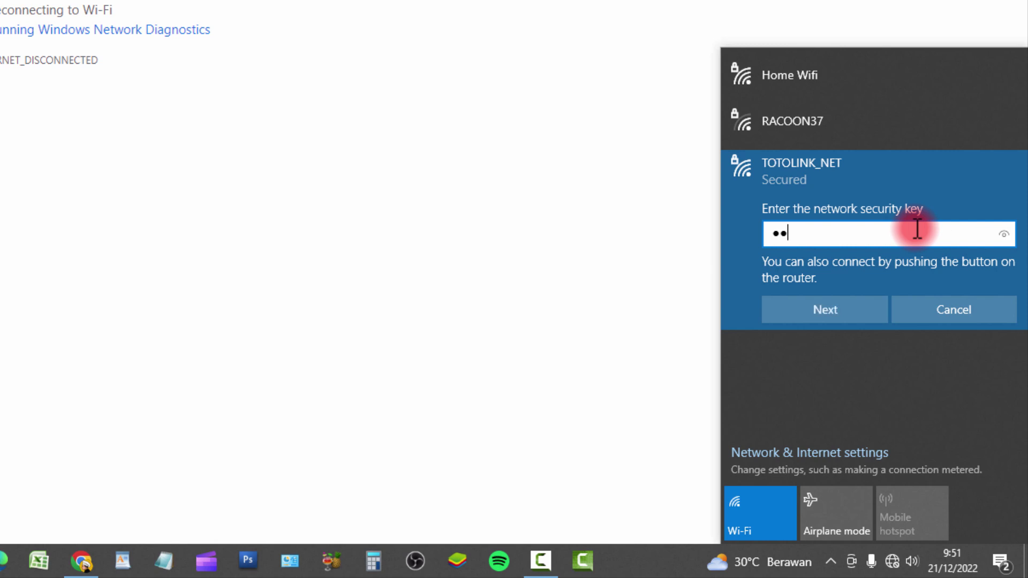
click(1004, 232)
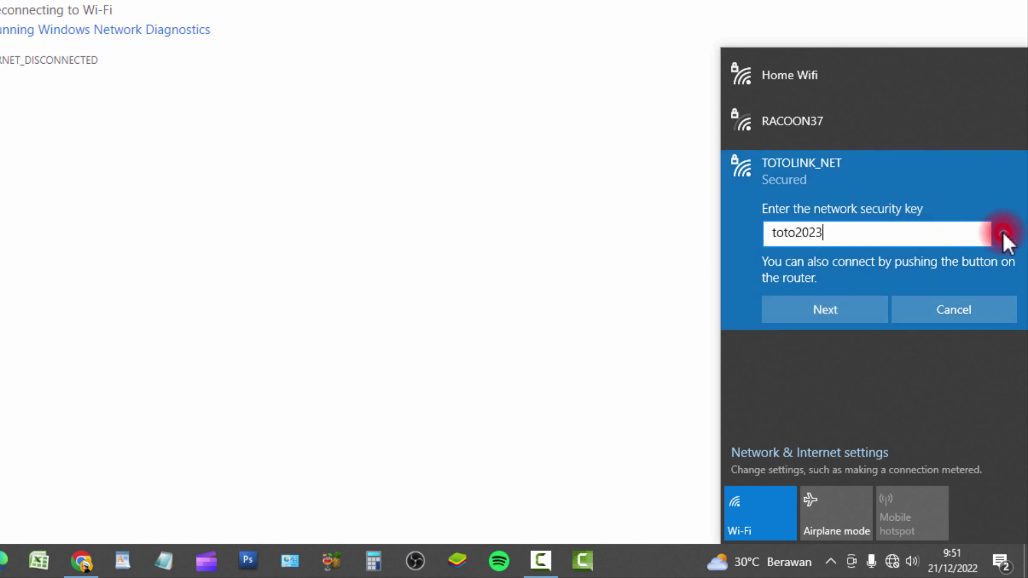
click(825, 310)
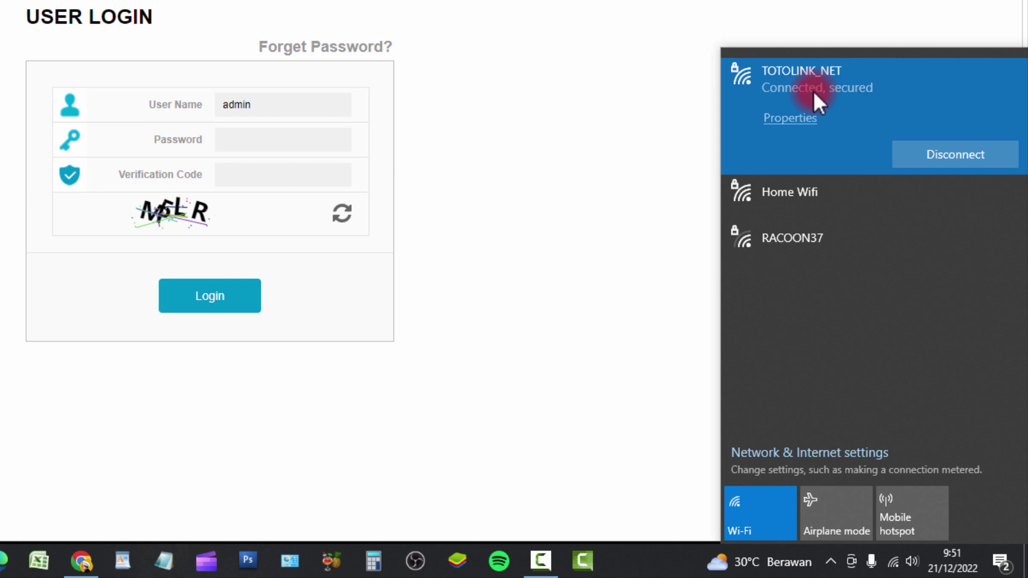
click(523, 170)
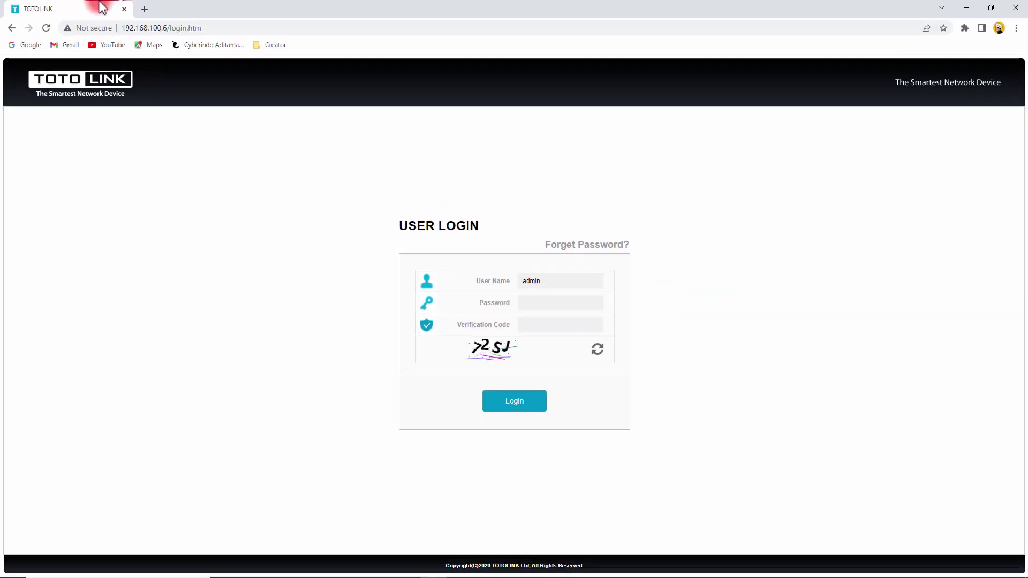
Open 192.168.100.6 in a new tab, fixing the mistyped 192.168.1.6, and close the duplicate tab
click(145, 10)
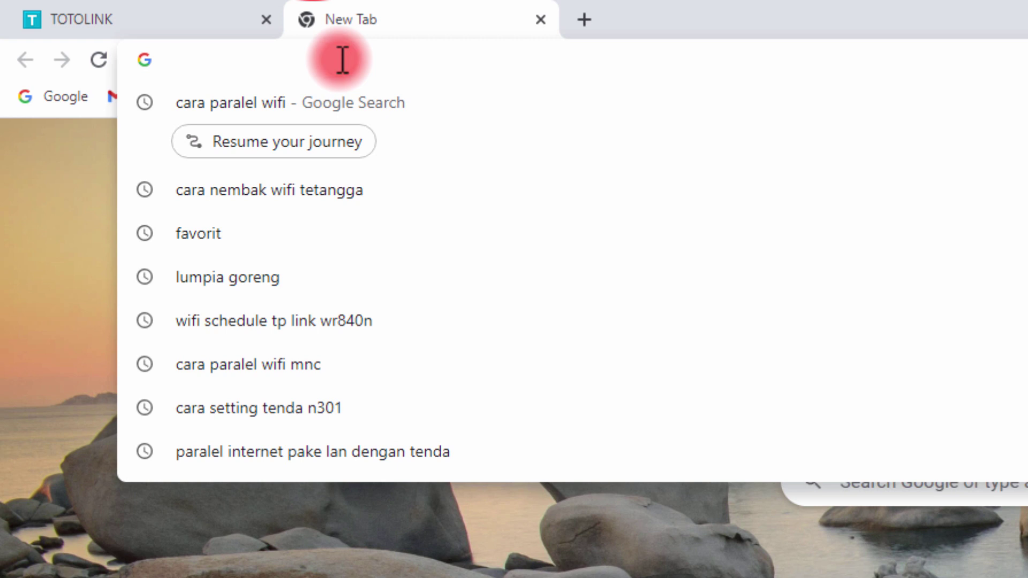
text(192)
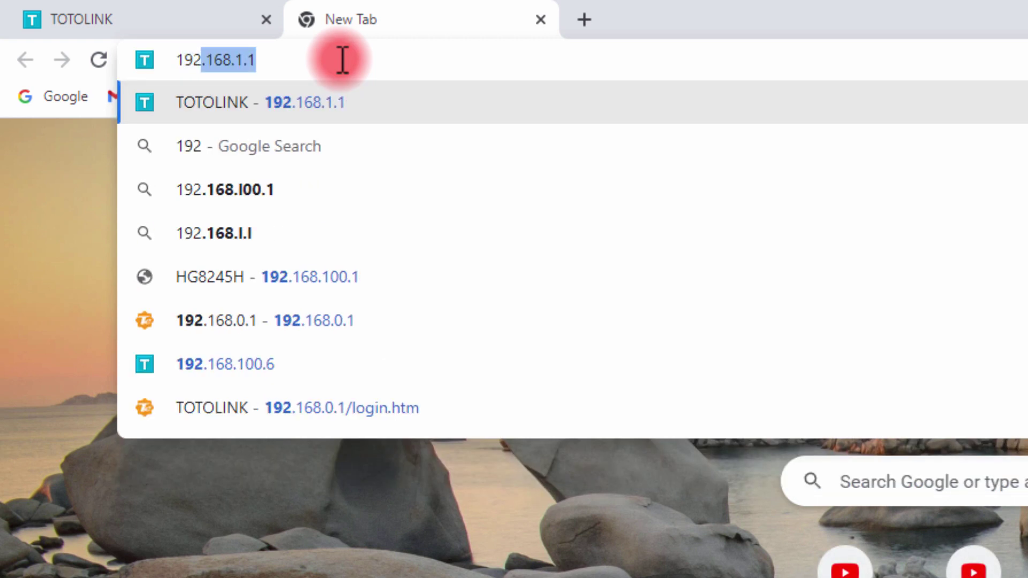
text(.168.1.6)
key(Return)
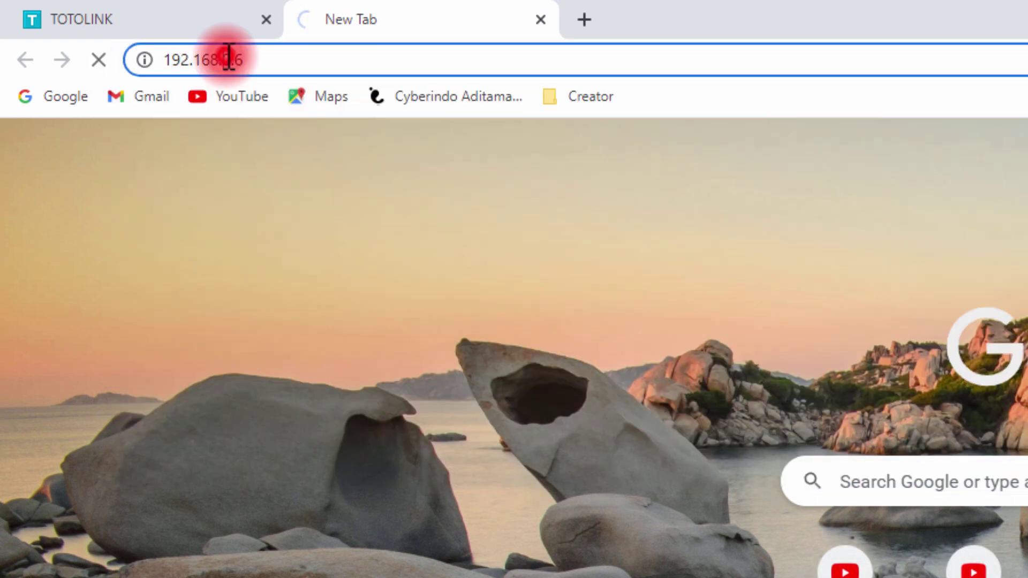
text(100)
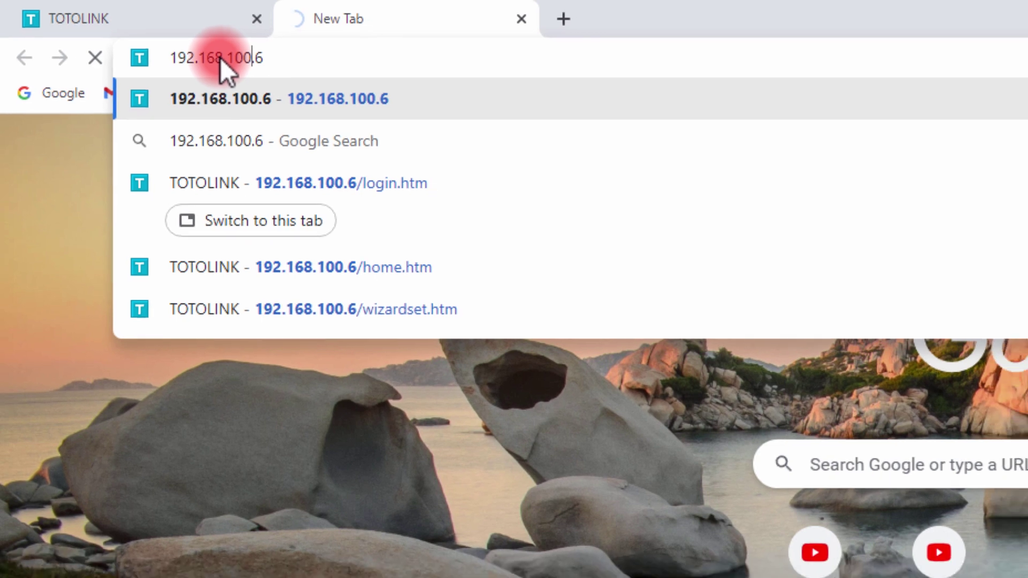
key(Return)
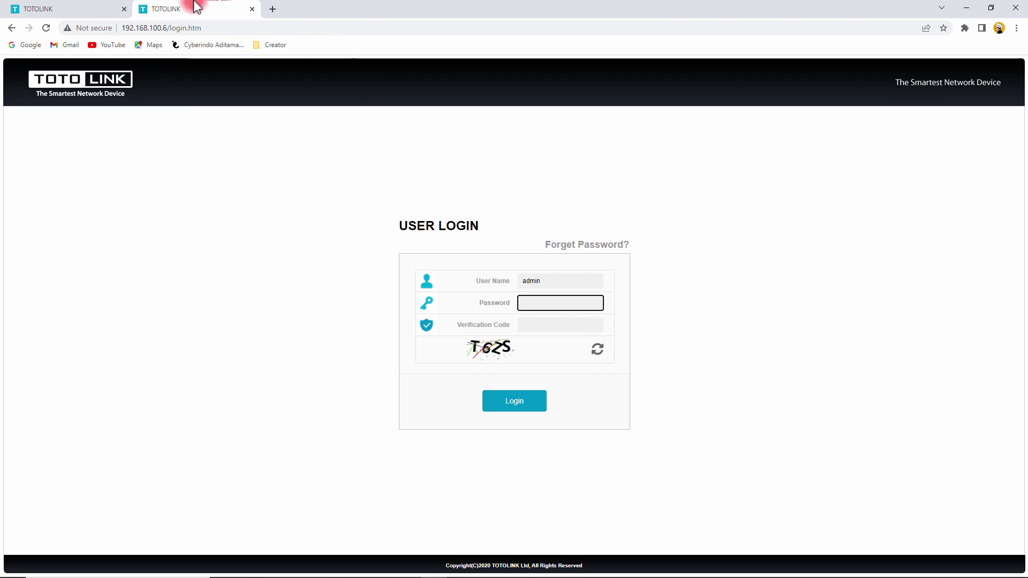
click(115, 7)
click(179, 9)
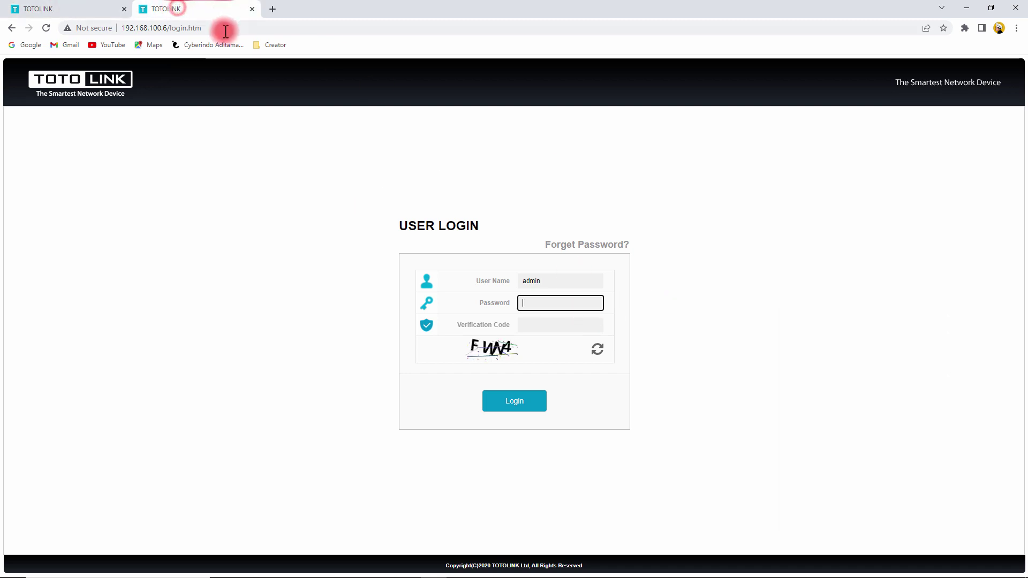
click(252, 9)
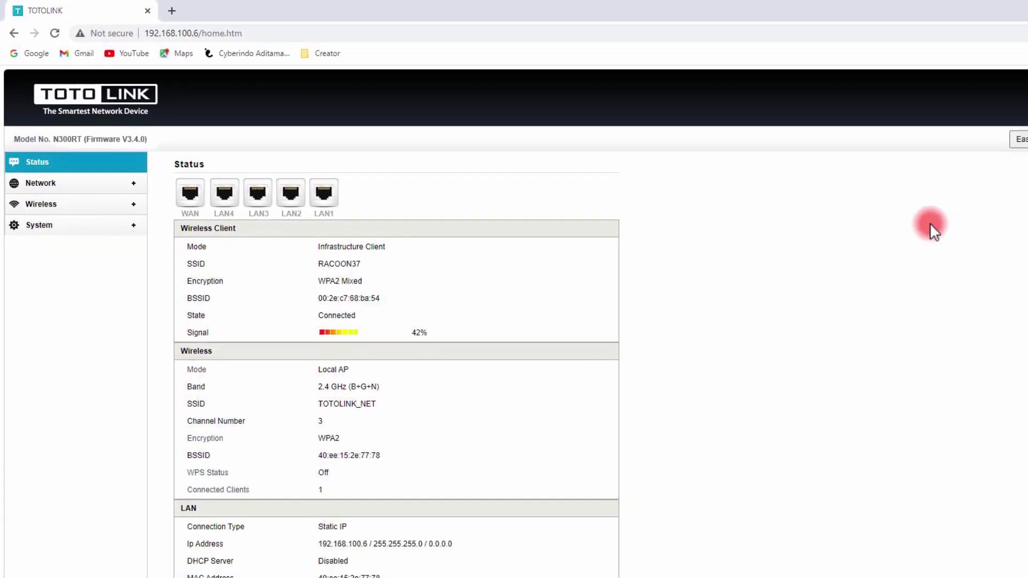
Open YouTube in a new tab and browse the Pariwisata and Memasak feed filters
click(172, 11)
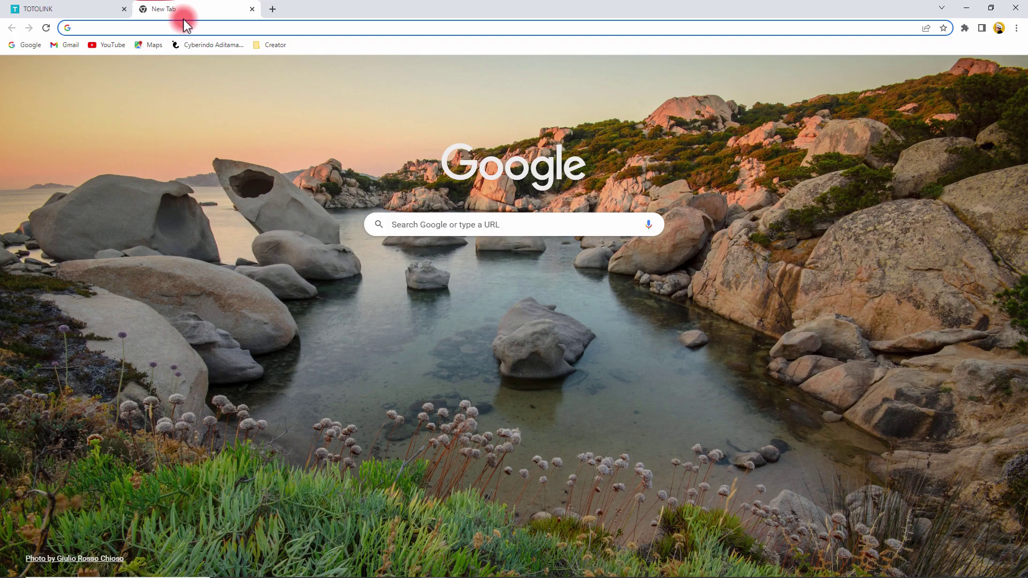
click(114, 45)
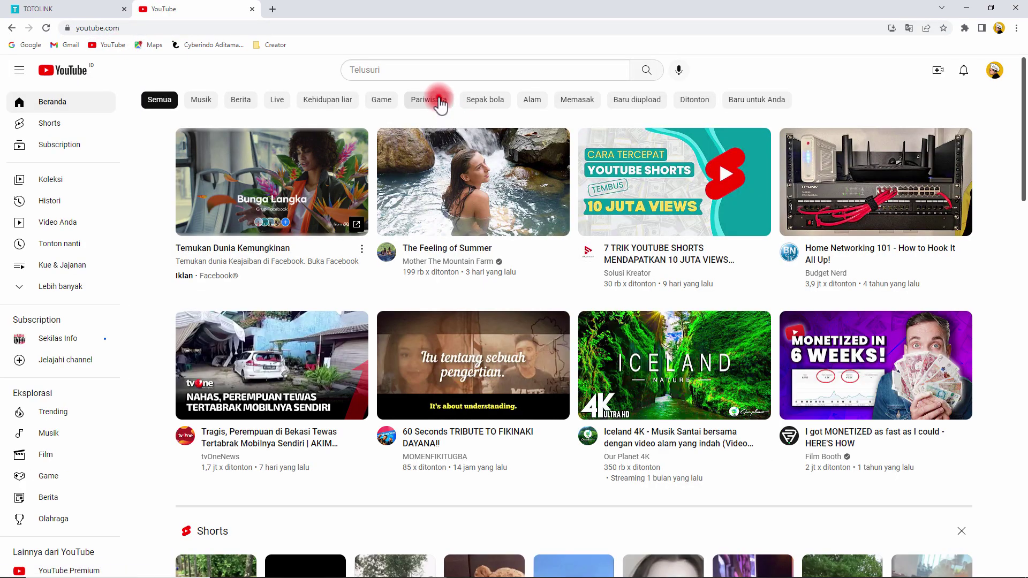
click(440, 103)
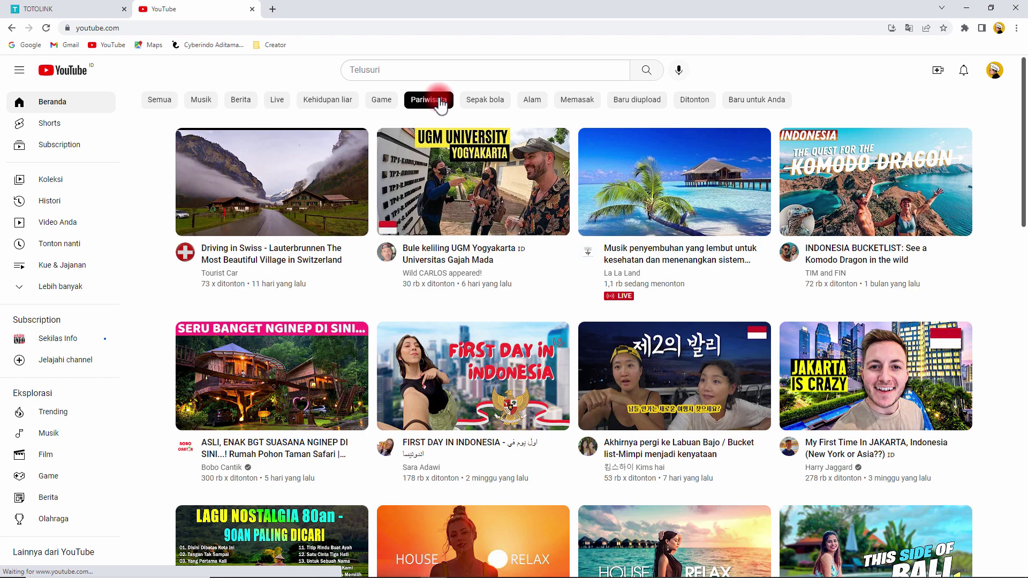
click(569, 102)
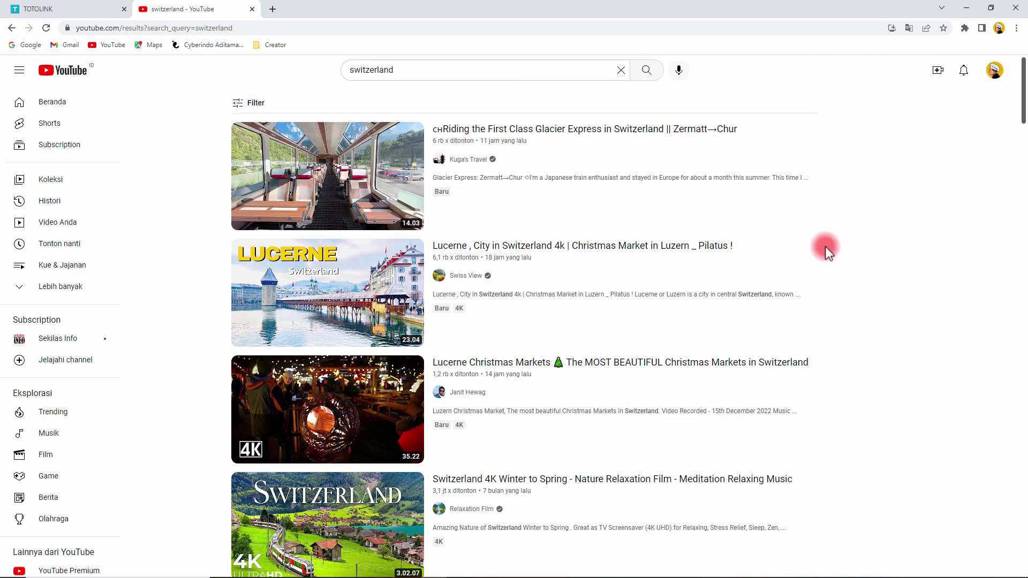
scroll(824, 248, down, 5)
scroll(337, 294, up, 3)
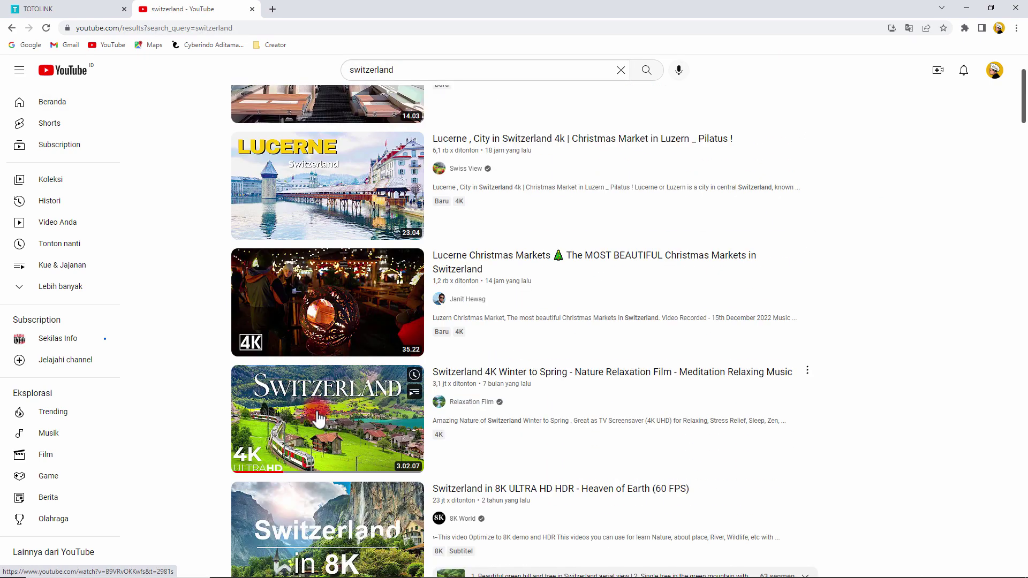
Play the Switzerland 4K Winter to Spring video, change its quality, then skip ahead with Shift+N
click(345, 6)
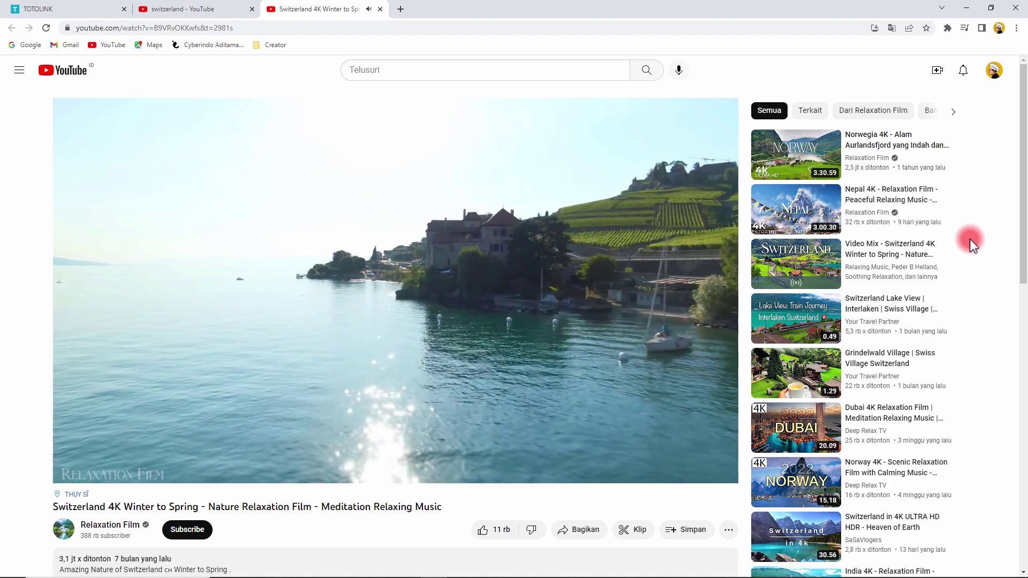
mouse_move(637, 413)
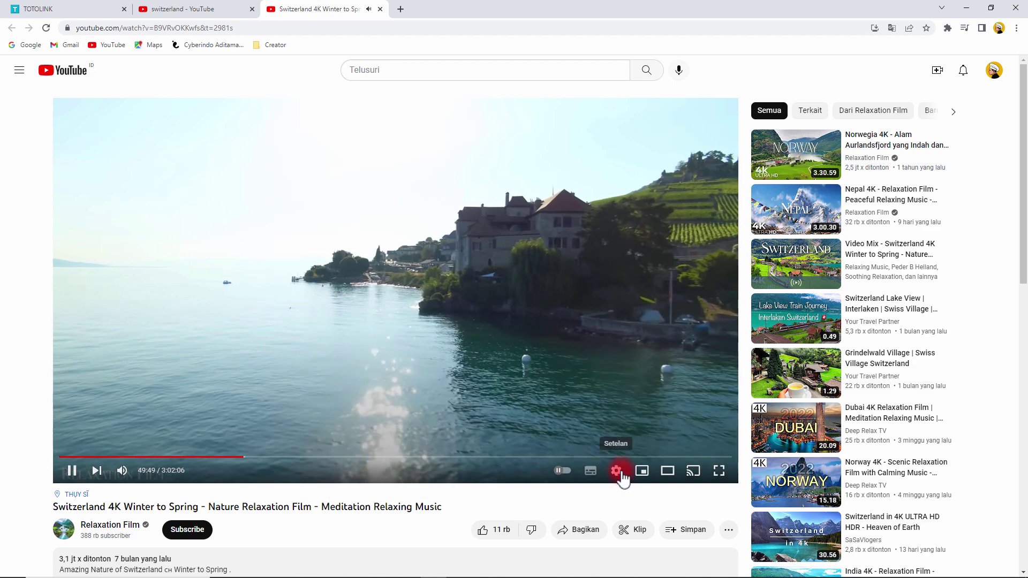
click(616, 471)
click(643, 441)
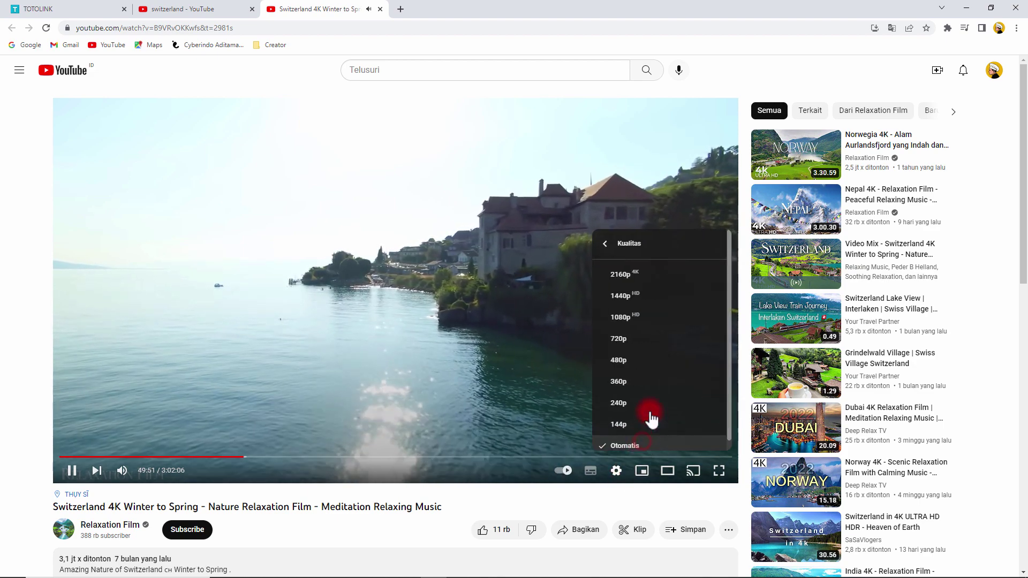
click(659, 318)
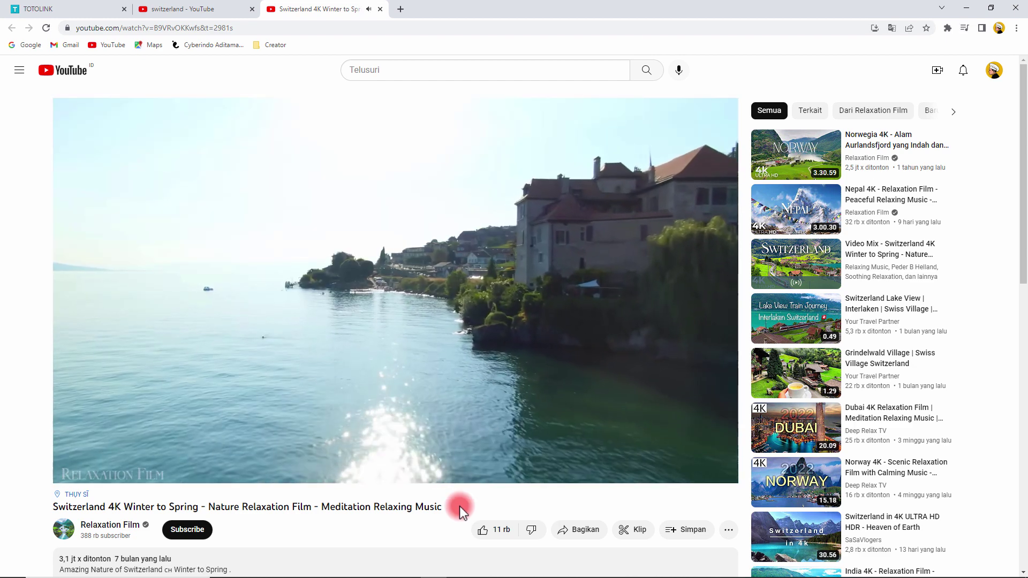
key(shift+n)
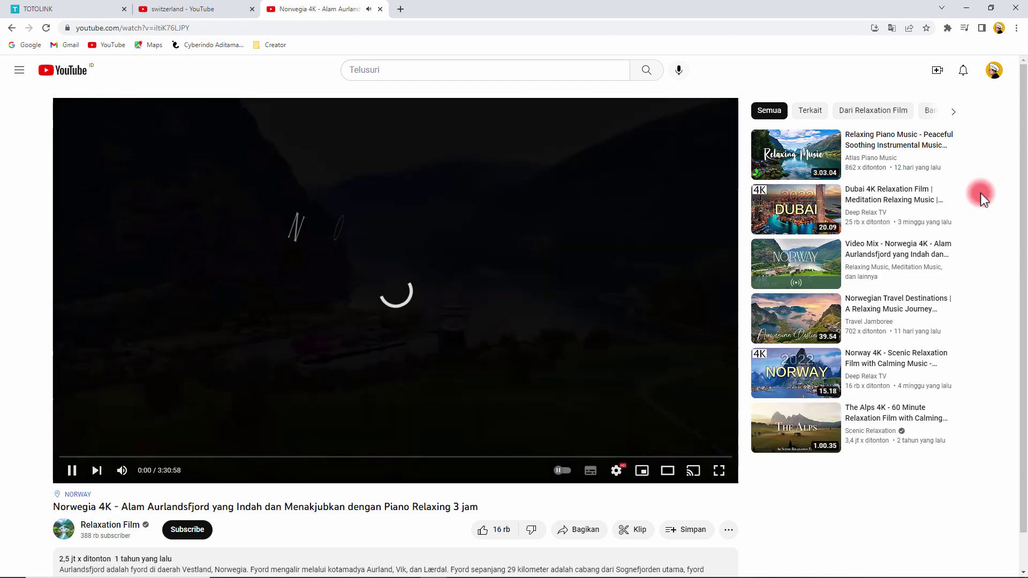